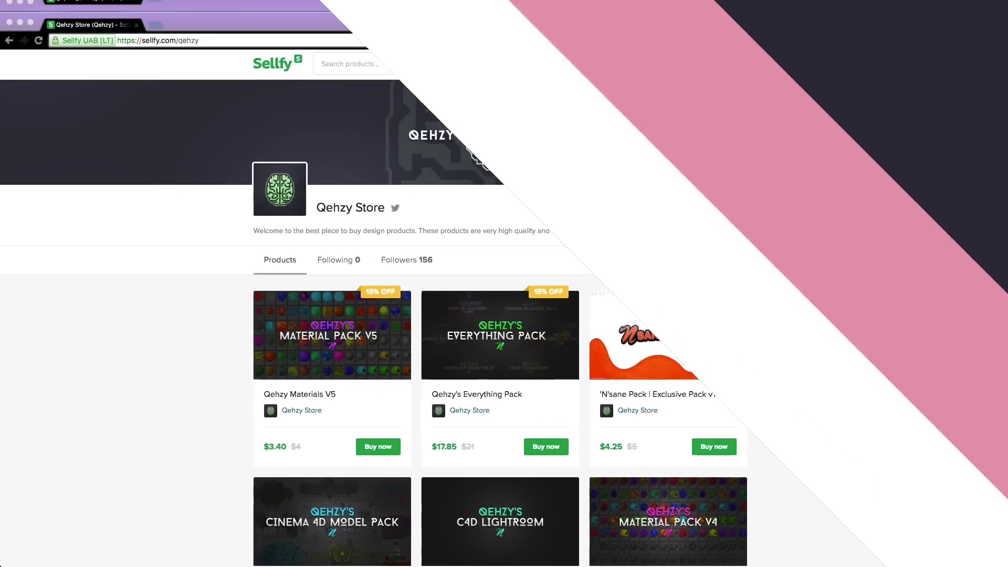
scroll(803, 270, "down", 4)
scroll(803, 272, "down", 5)
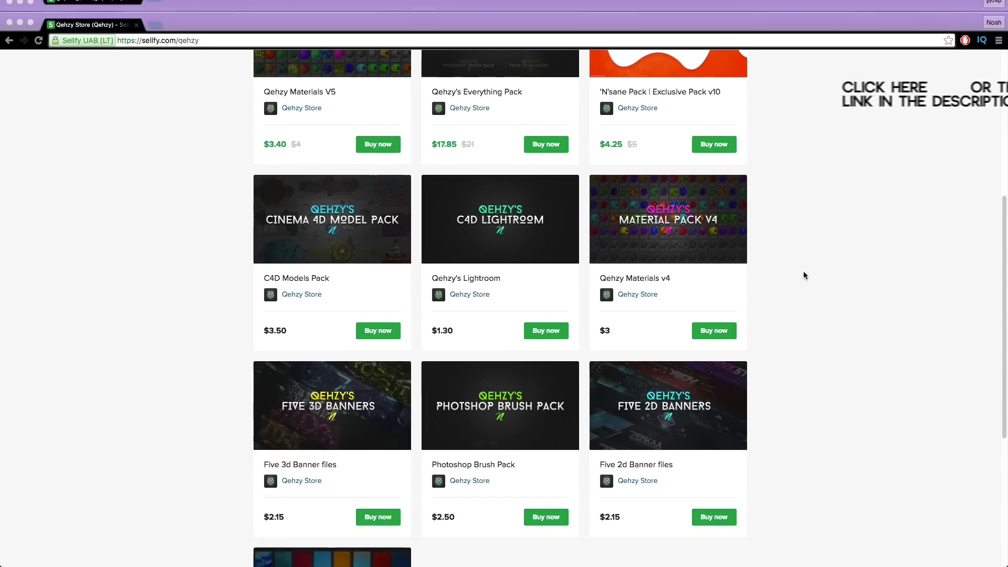
scroll(803, 273, "up", 1)
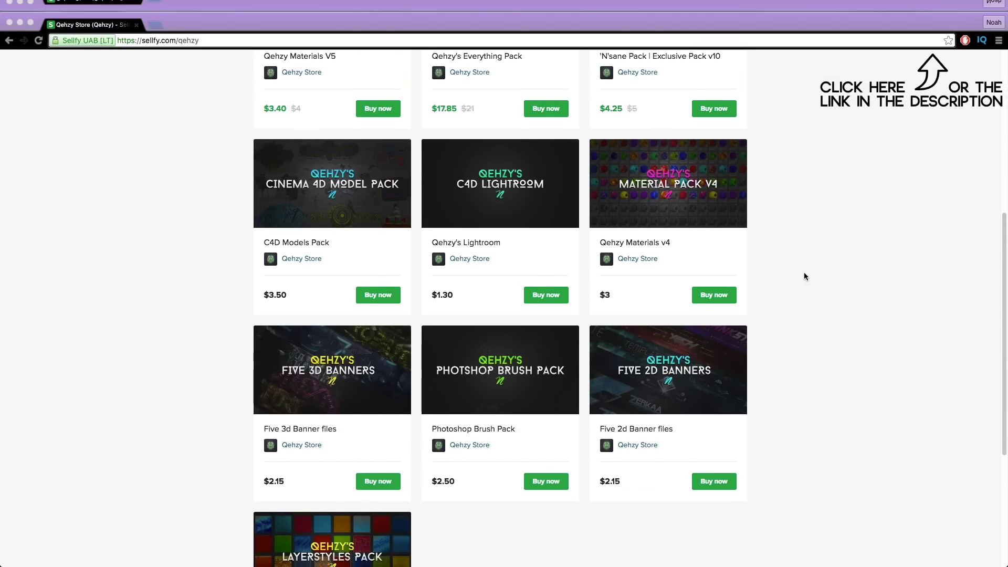
scroll(805, 273, "up", 6)
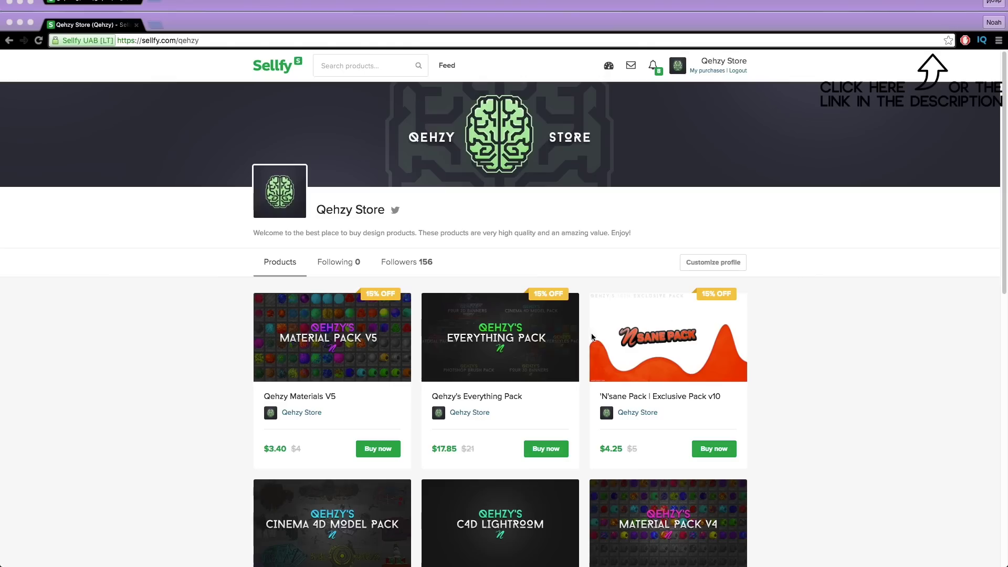
left_click(513, 360)
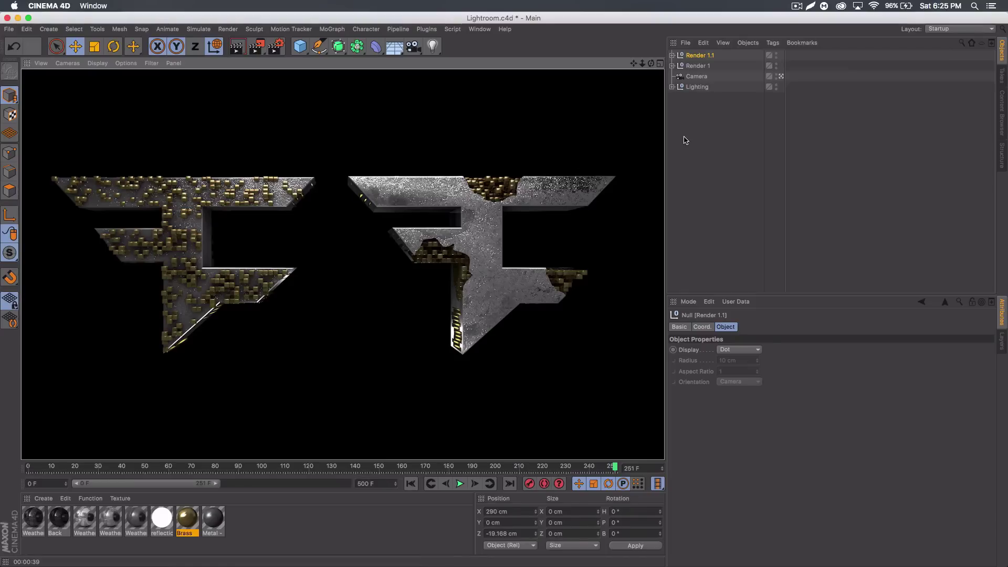
- Hide the Render 1.1 and Render 1 groups to clear the logos from the scene
left_click(776, 55)
left_click(776, 66)
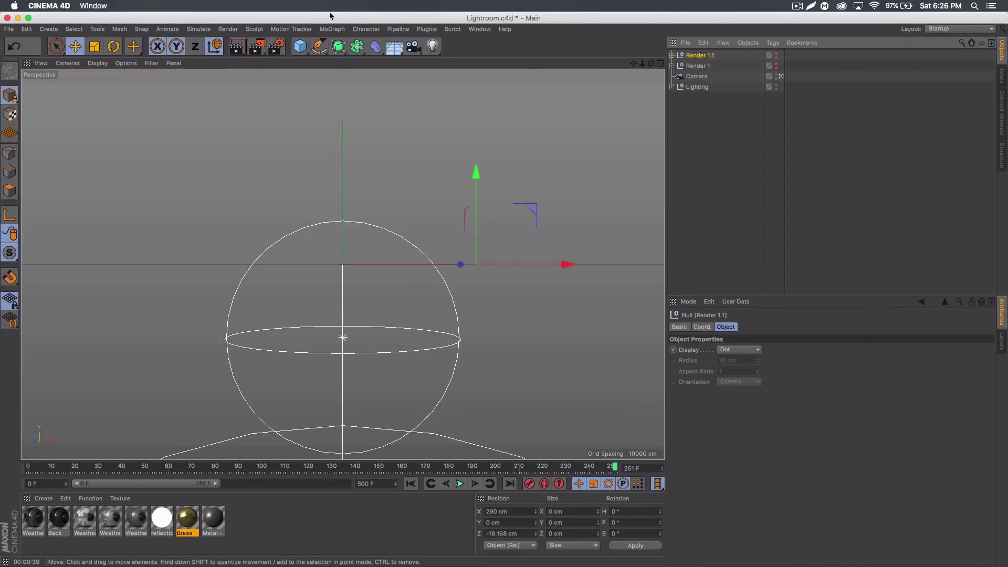
left_click(319, 47)
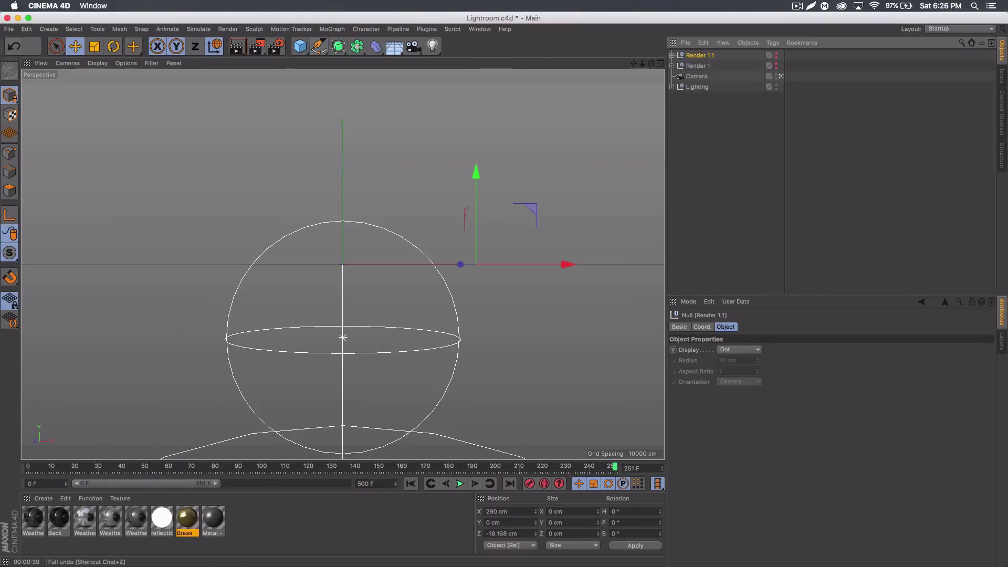
- Merge the FaZe.ai logo file into the current scene as a spline, accepting the import settings
left_click(9, 28)
left_click(38, 72)
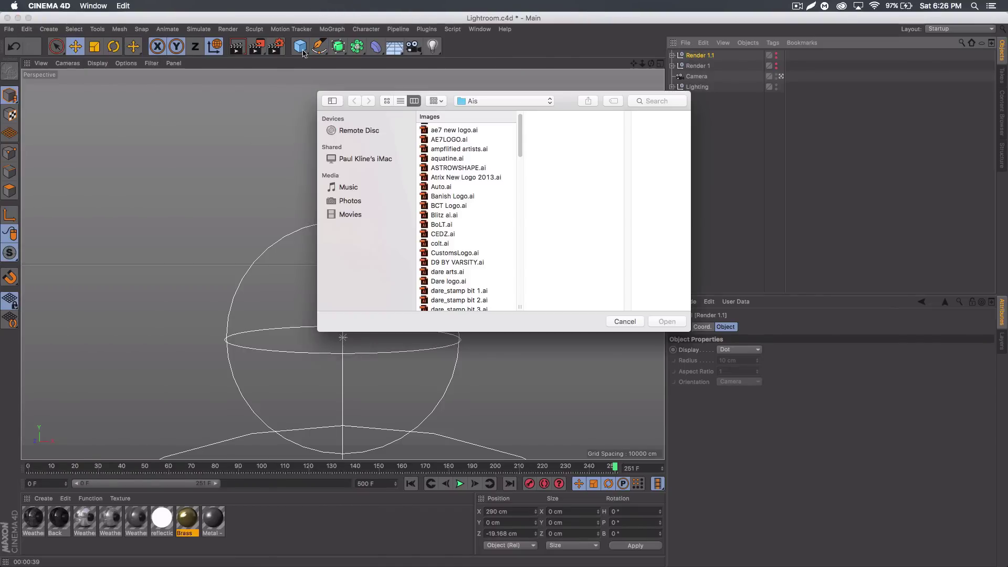
scroll(463, 229, "down", 2)
scroll(463, 229, "down", 5)
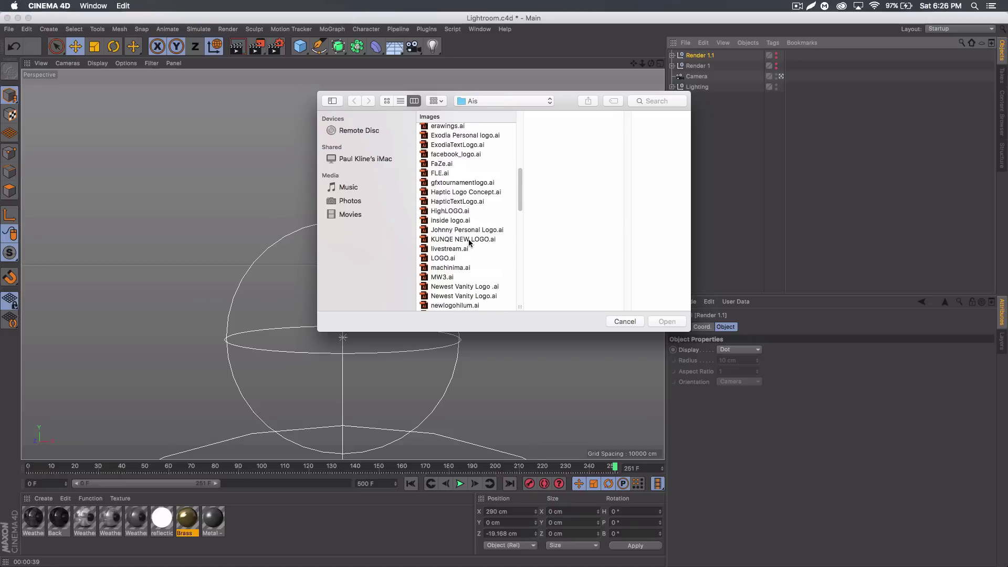
left_click(446, 163)
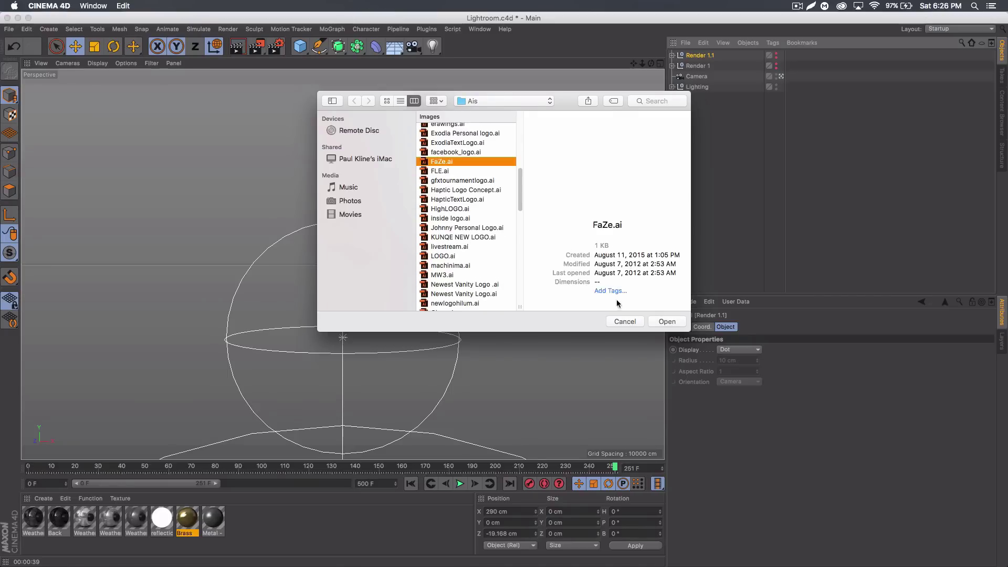
left_click(666, 321)
left_click(657, 417)
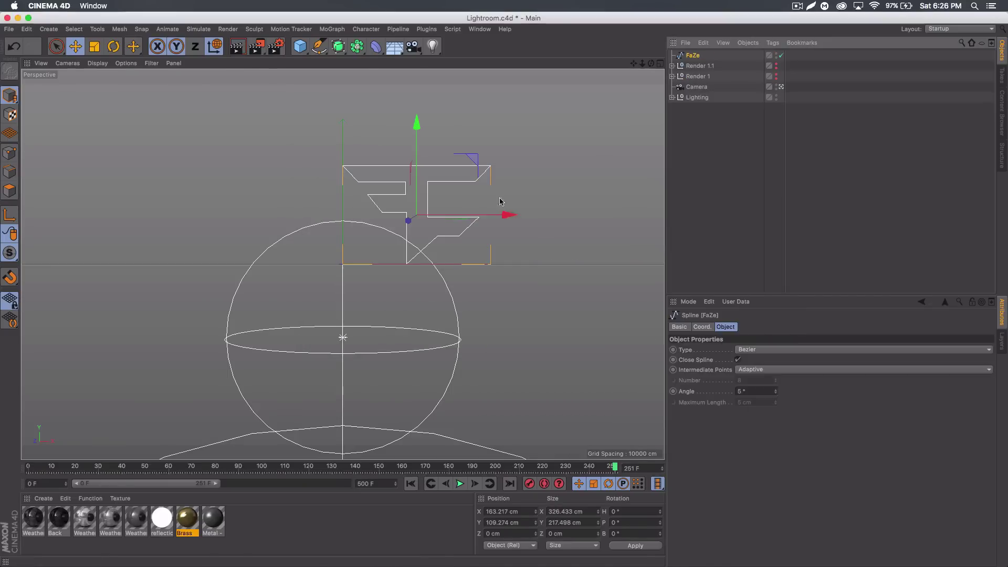
- Centre the FaZe spline on the world origin and scale it up to about 423 cm wide
left_click_drag(509, 216, 430, 207)
left_click_drag(345, 160, 347, 173)
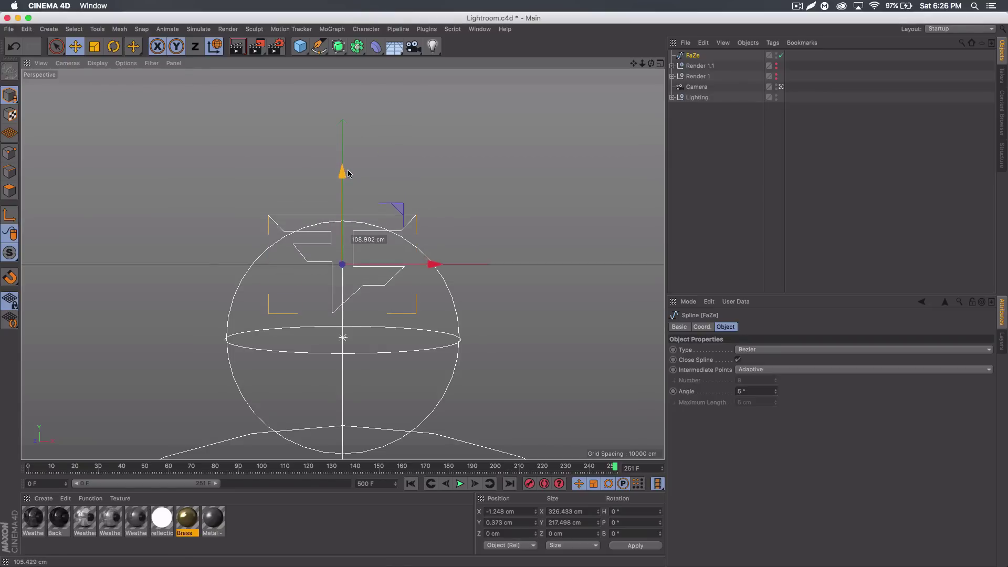
key("t")
left_click_drag(387, 206, 551, 190)
left_click(699, 164)
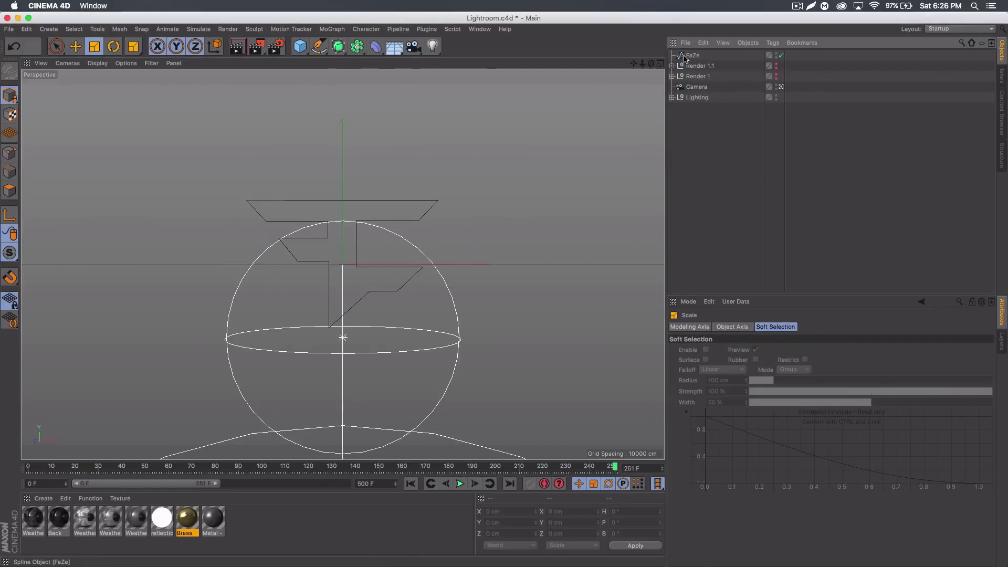
- Add an Extrude generator, nest the FaZe spline inside it and set the extrusion depth to 250 cm in Z
left_click(338, 46)
left_click(468, 67)
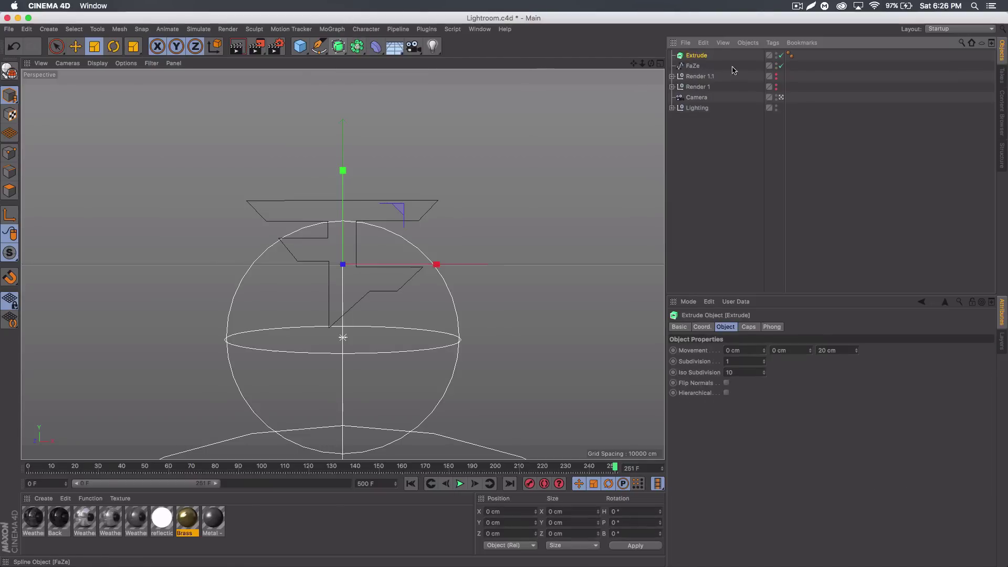
left_click_drag(694, 65, 698, 57)
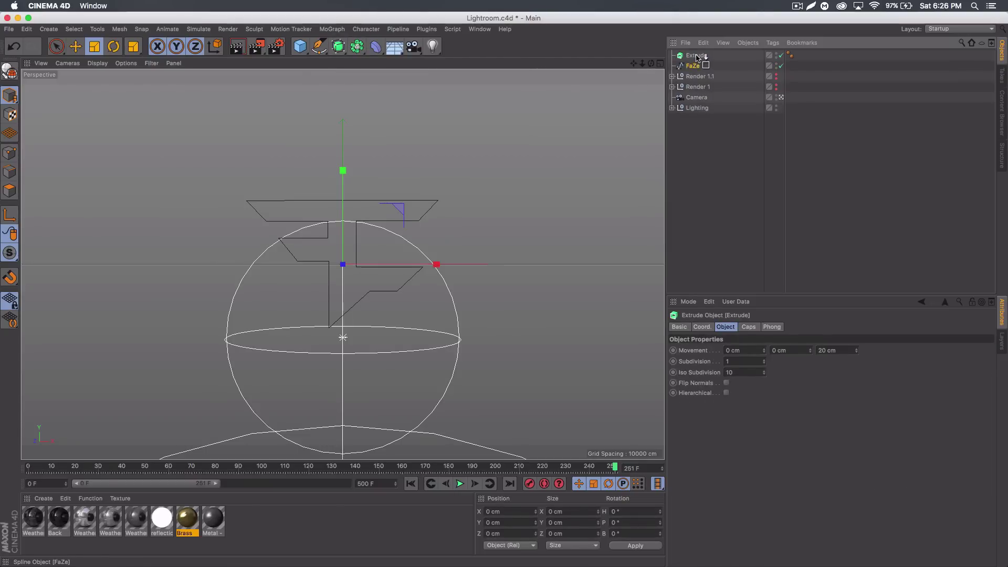
left_click(844, 350)
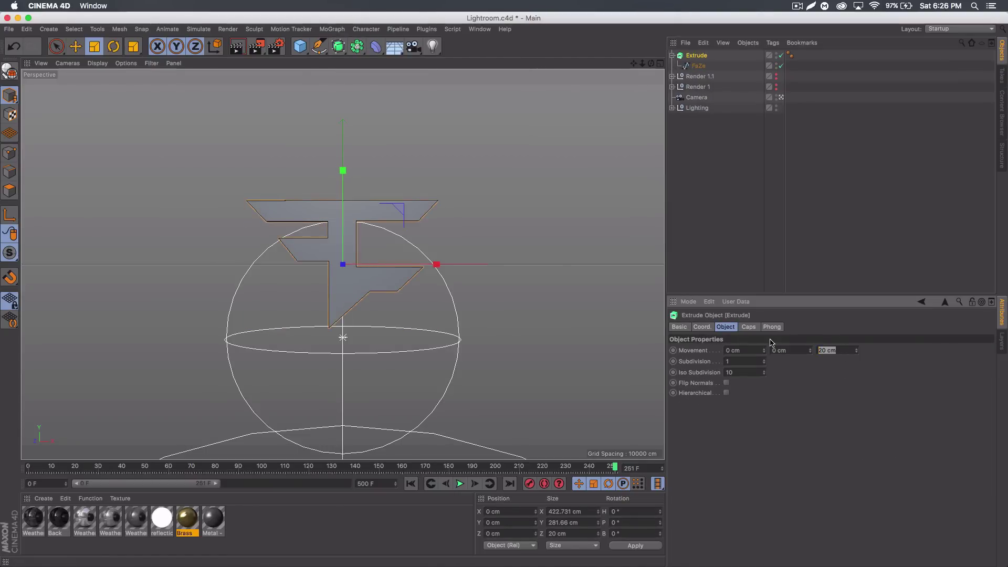
type("250")
key("Return")
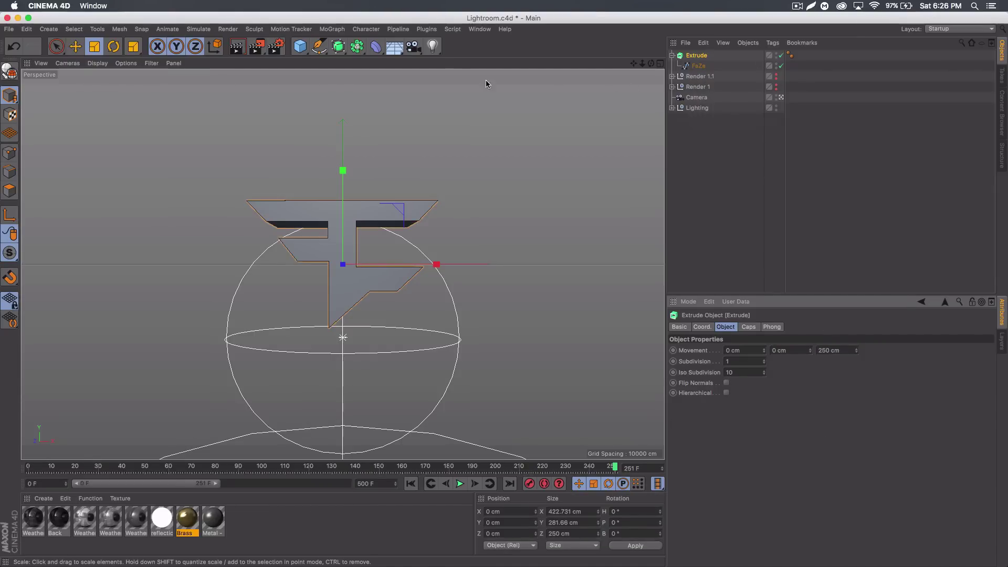
- Add a cube and set its size to 10 cm in X, 10 cm in Y and 100 cm in Z
left_click(300, 48)
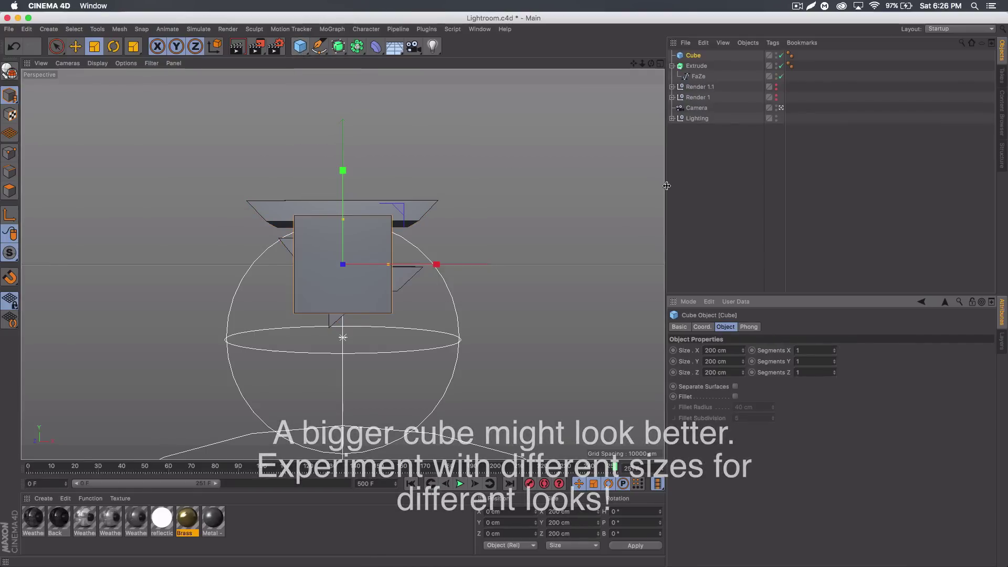
left_click(717, 350)
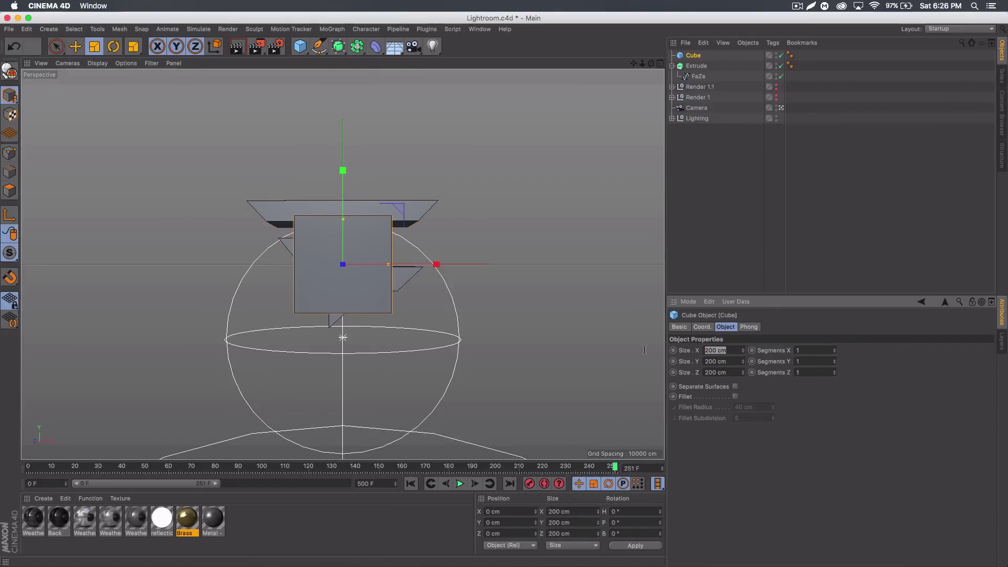
type("10")
key("Tab")
type("10")
key("Tab")
type("10")
key("Return")
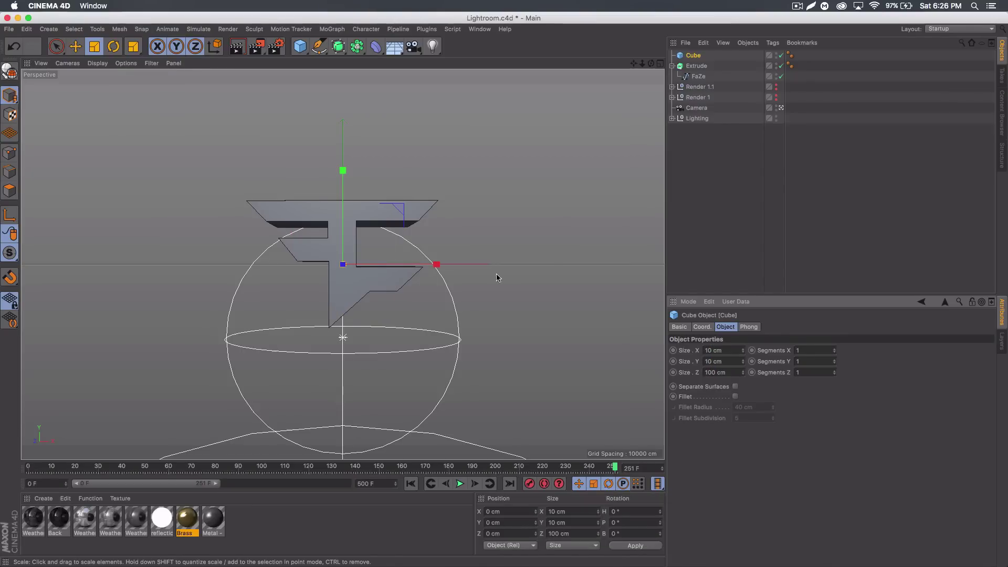
- Outside the camera view, move the extruded logo back about 32 cm along Z, then return to the scene camera
left_click(696, 64)
left_click(781, 108)
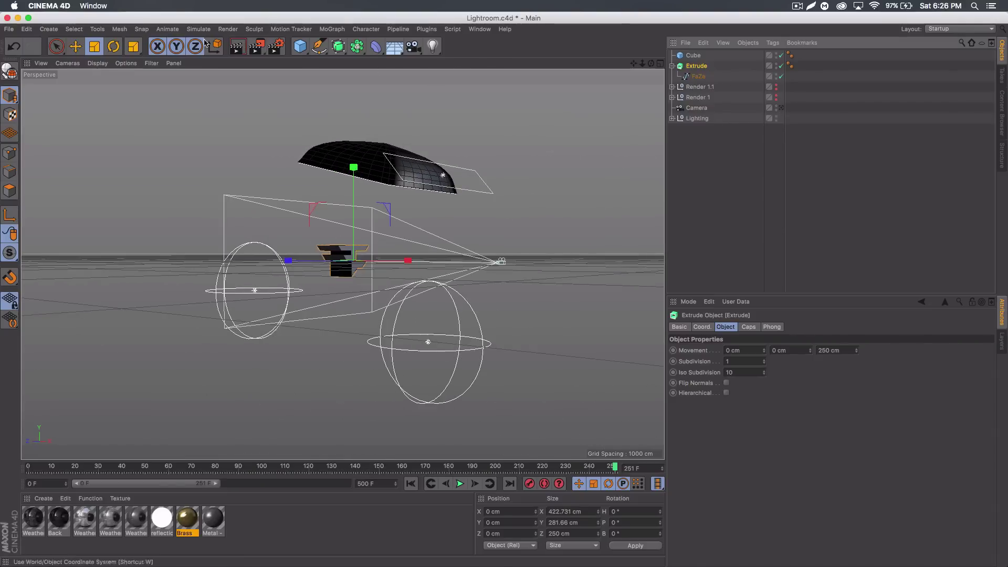
left_click(75, 46)
left_click_drag(641, 63, 642, 63)
left_click_drag(319, 253, 308, 258)
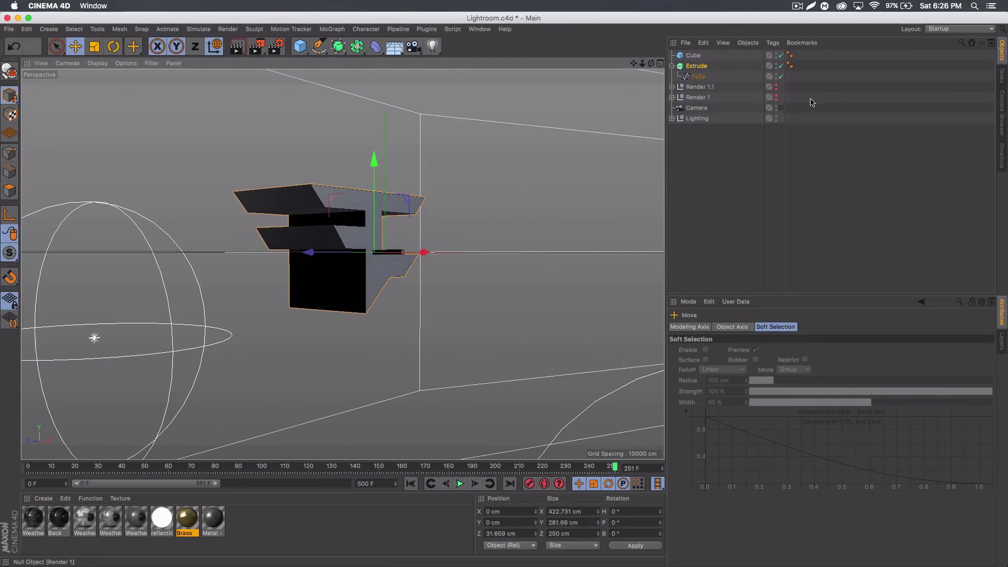
left_click(781, 109)
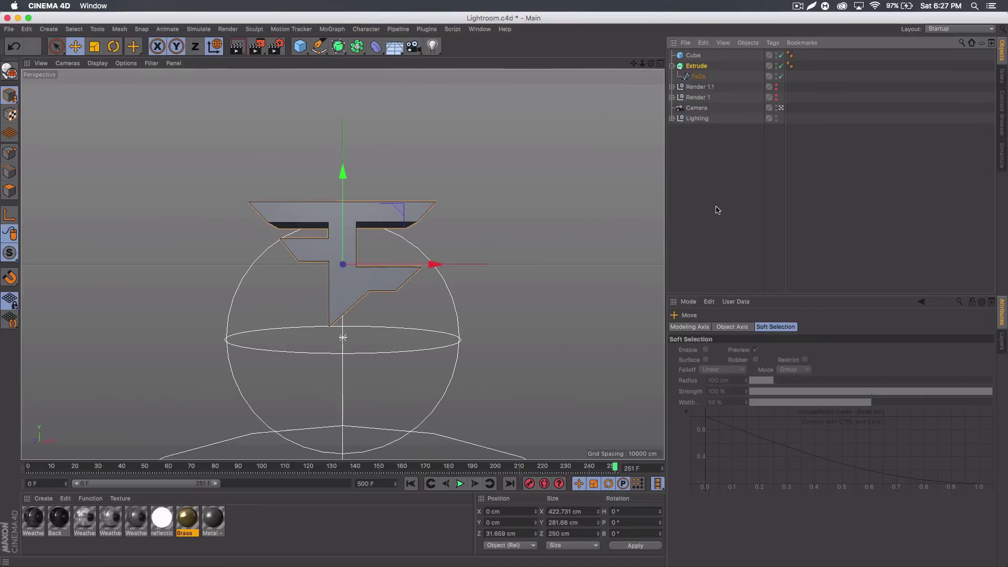
- Add a MoGraph Cloner, nest the cube inside it and set its mode to Grid Array
left_click(694, 56)
left_click(331, 29)
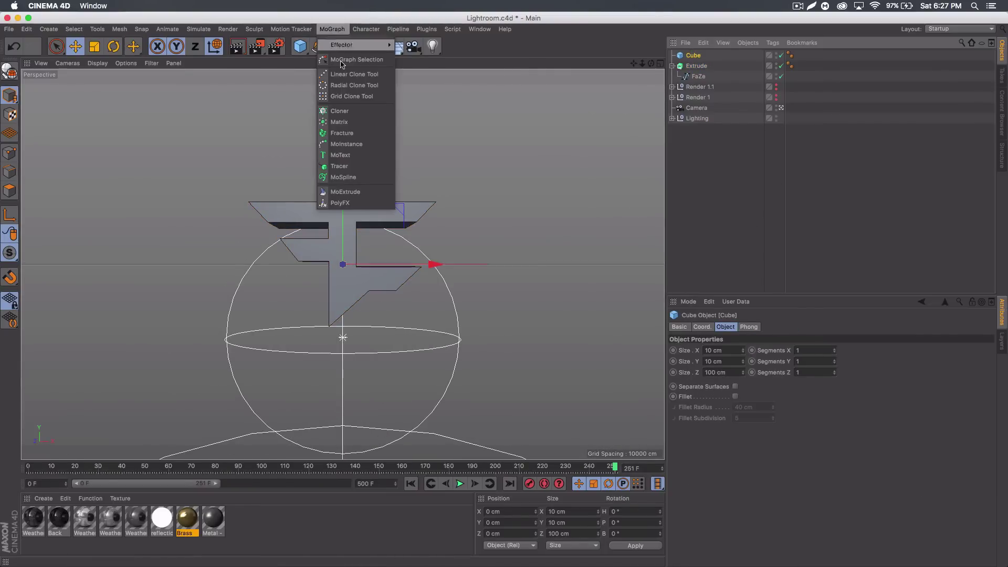
left_click(357, 112)
left_click_drag(698, 66, 699, 60)
left_click(699, 58)
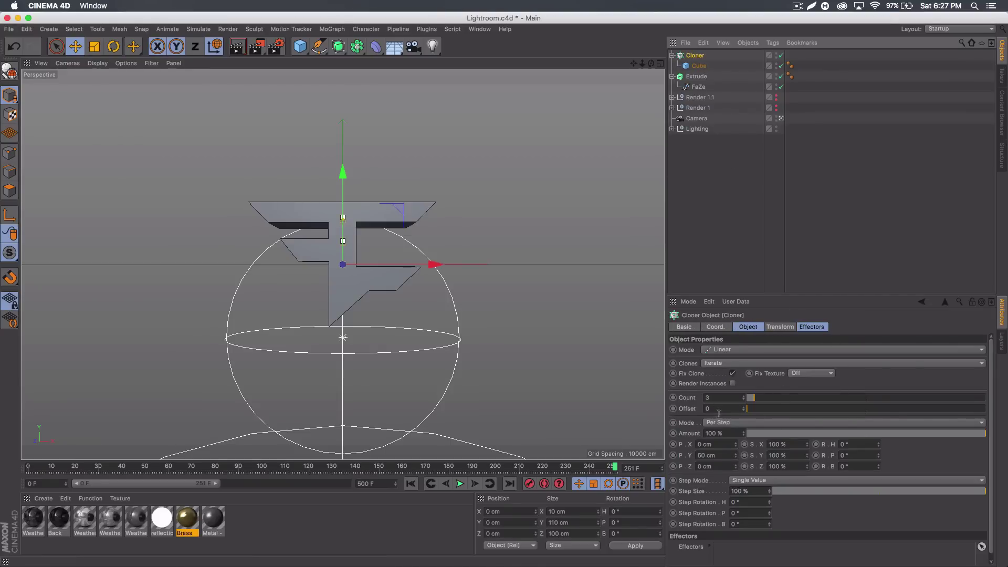
left_click(723, 352)
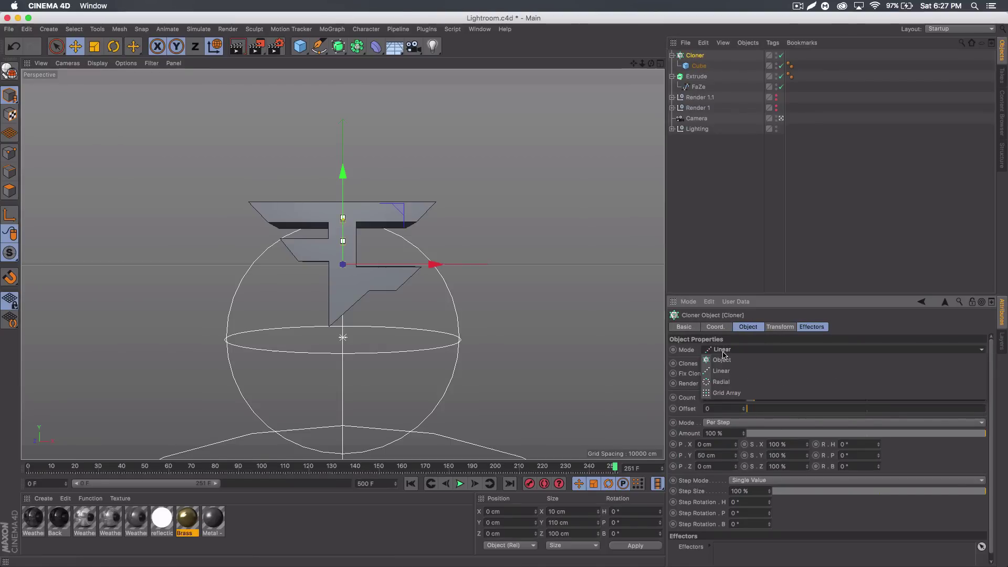
left_click(740, 394)
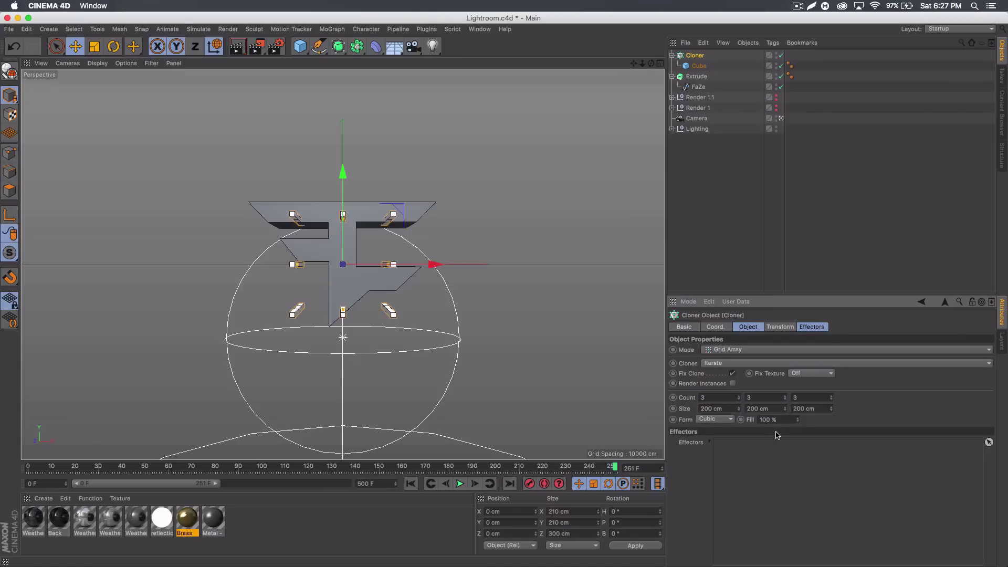
- Set the Cloner's grid size to 850 cm in X and 550 cm in Y
left_click(730, 409)
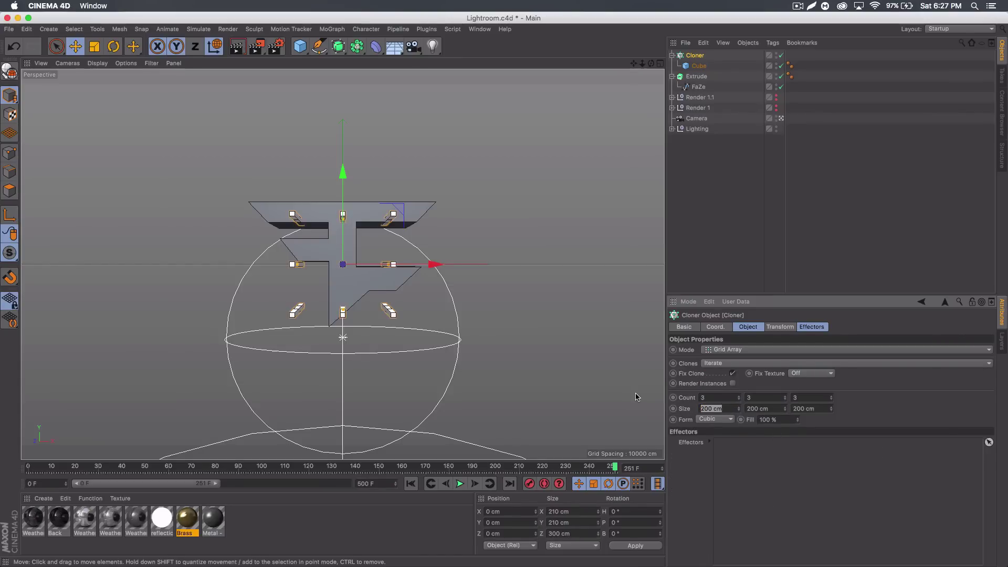
type("850")
key("Return")
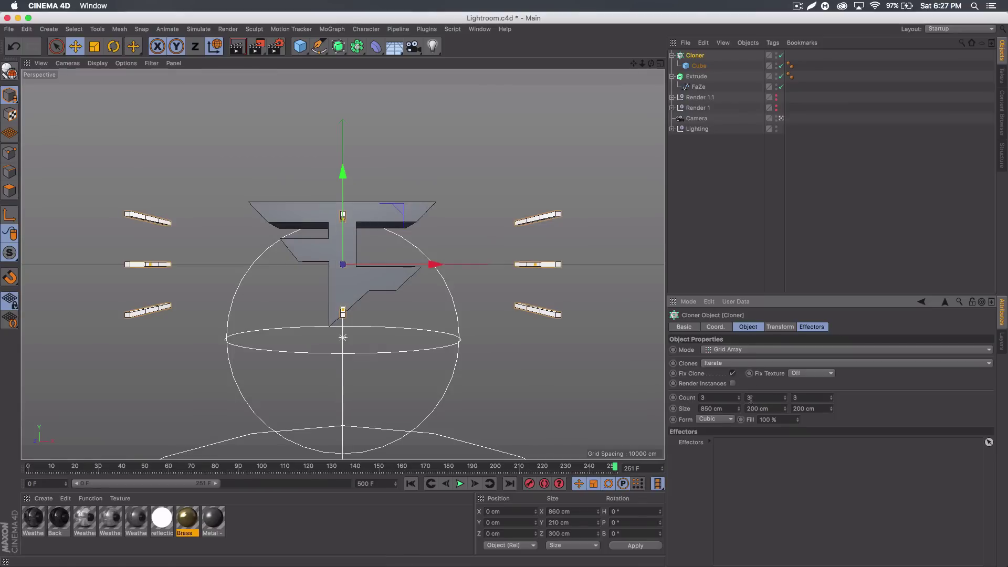
double_click(773, 410)
type("550")
key("Return")
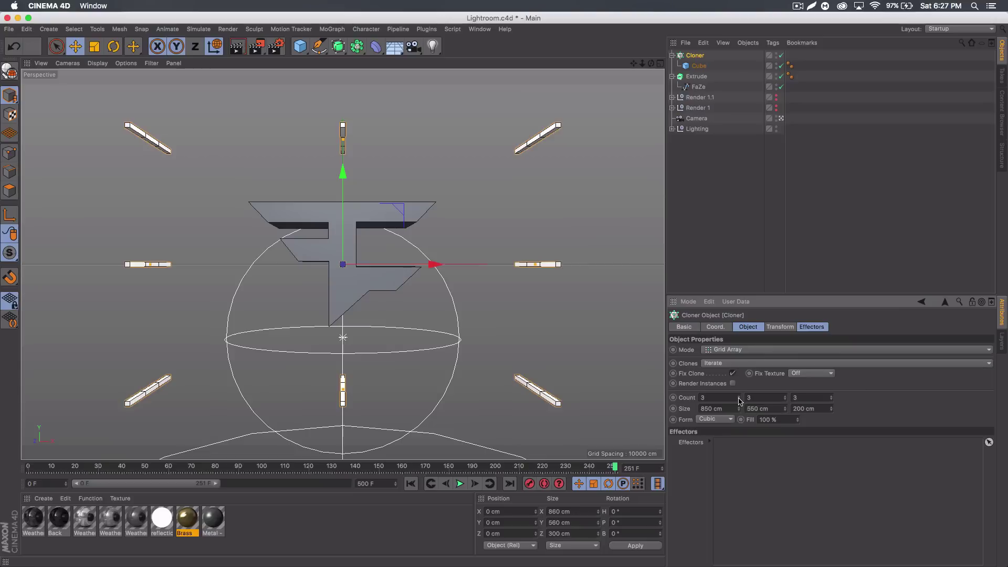
- Set the Cloner's grid count to 80 in X, 65 in Y and 1 in Z
left_click_drag(739, 397, 778, 398)
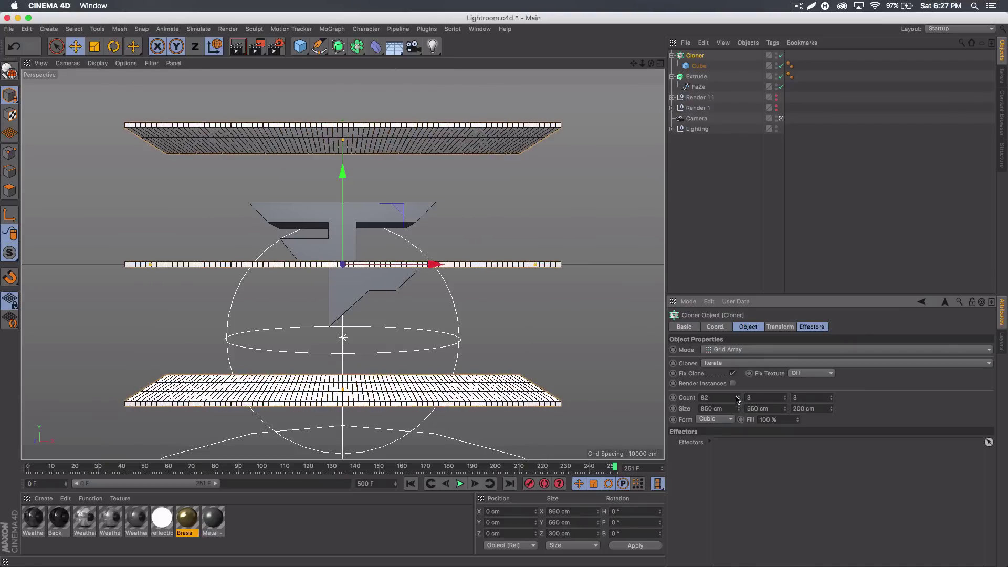
double_click(725, 399)
type("80")
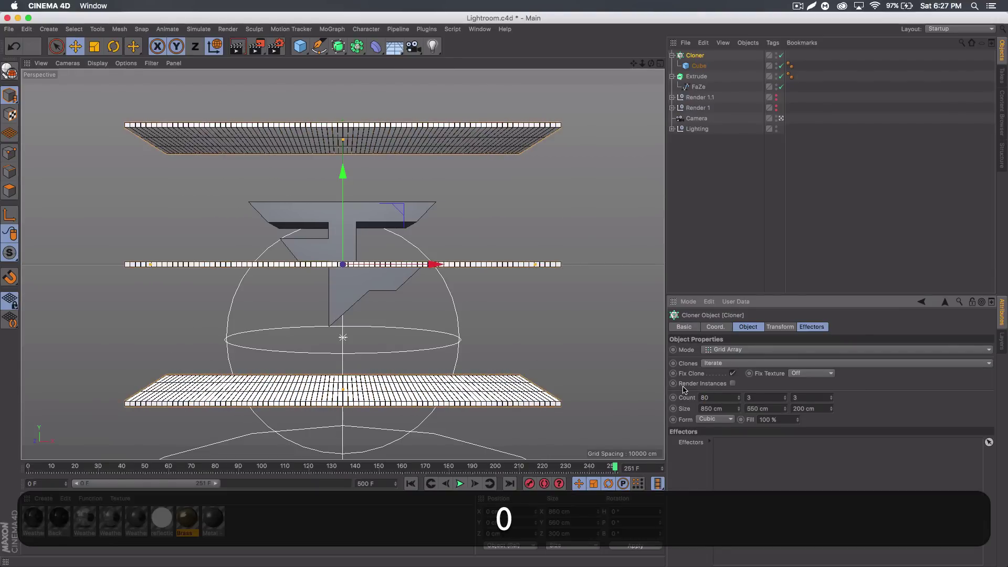
double_click(764, 397)
type("65")
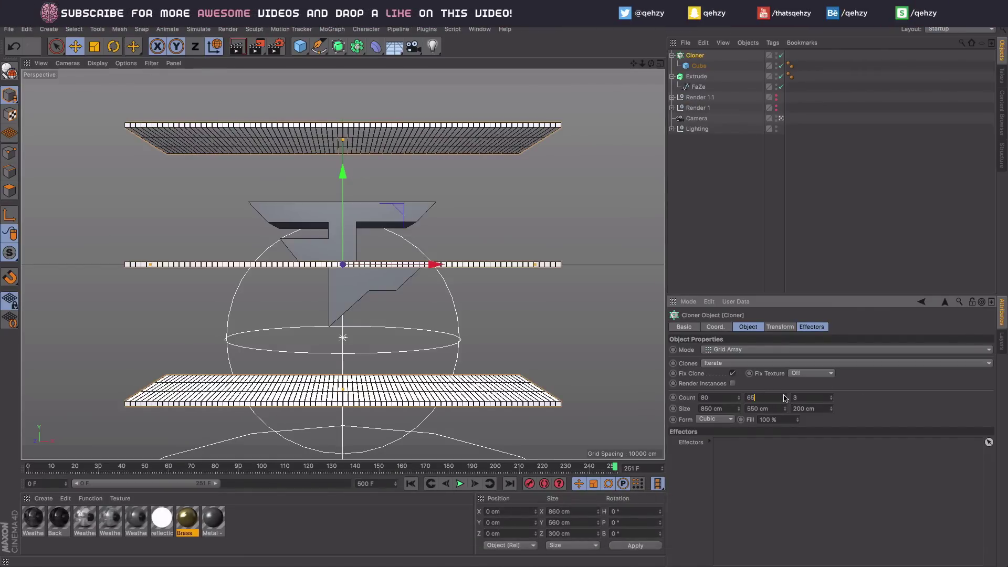
key("Return")
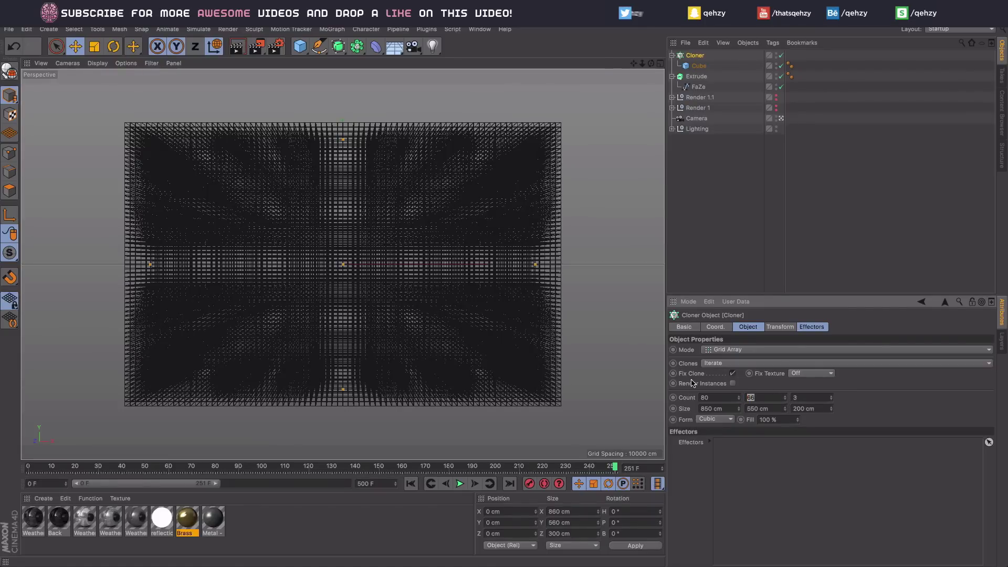
type("65")
double_click(821, 396)
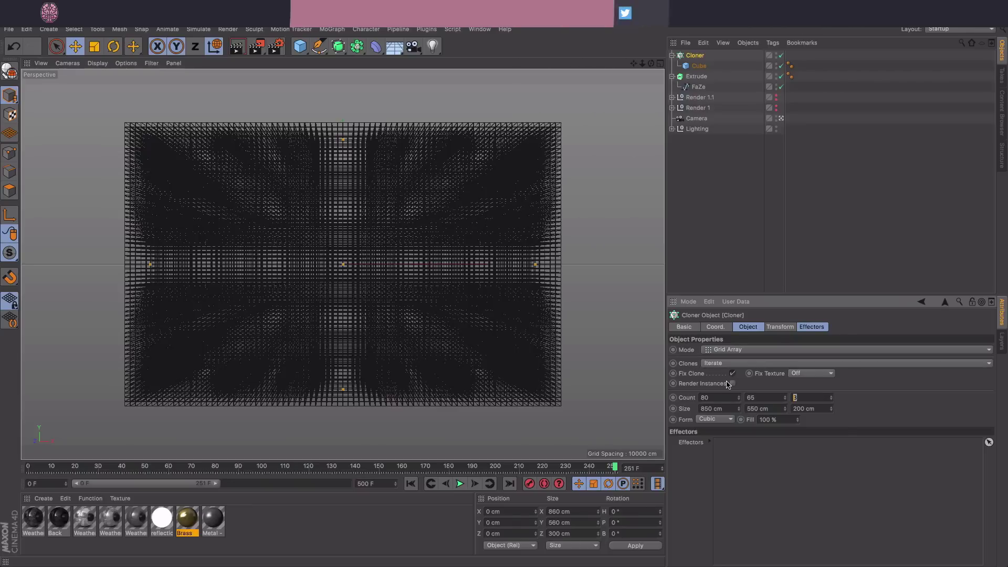
type("1")
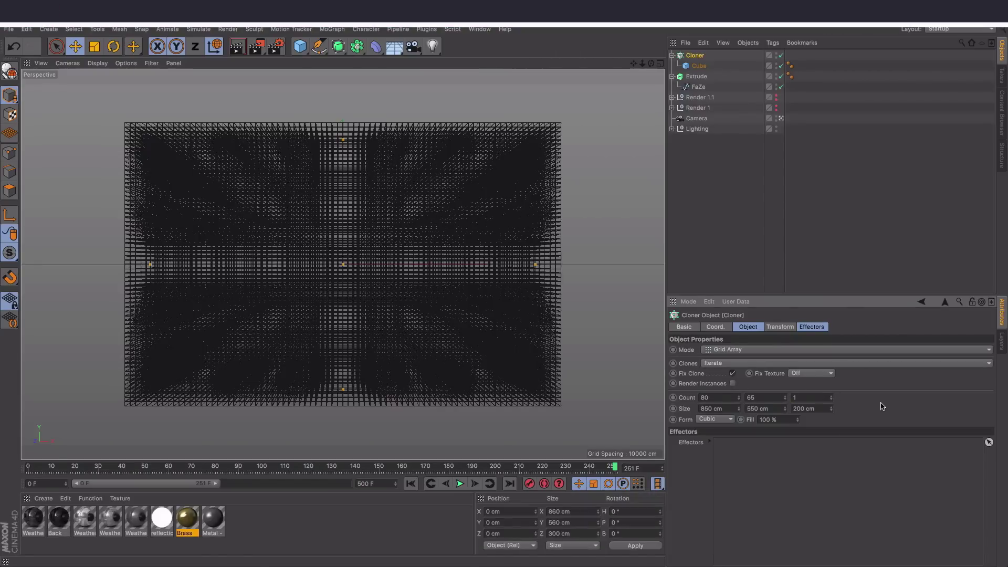
- Add a Volume effector to the Cloner and turn off the effector's Scale transform
left_click(871, 396)
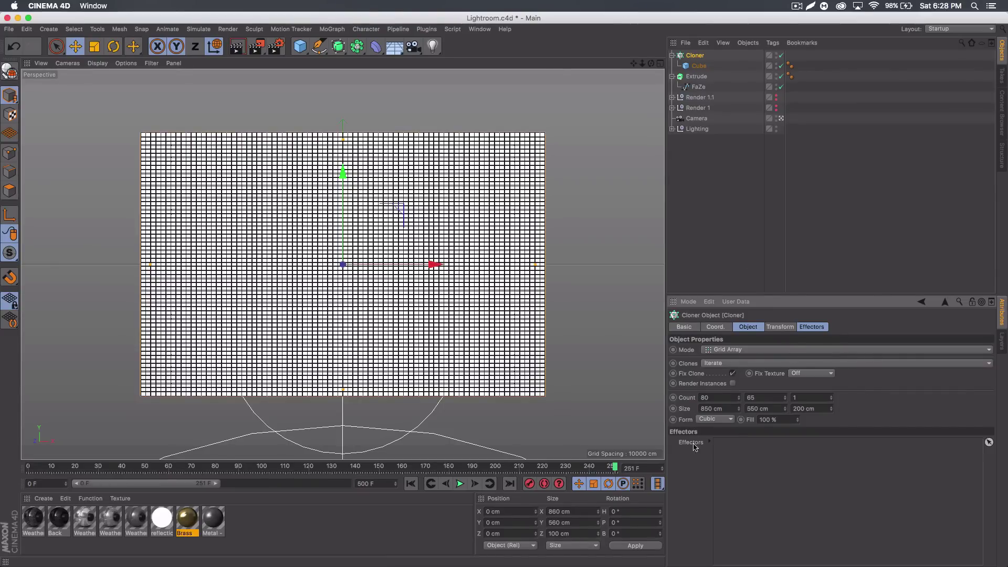
left_click(750, 327)
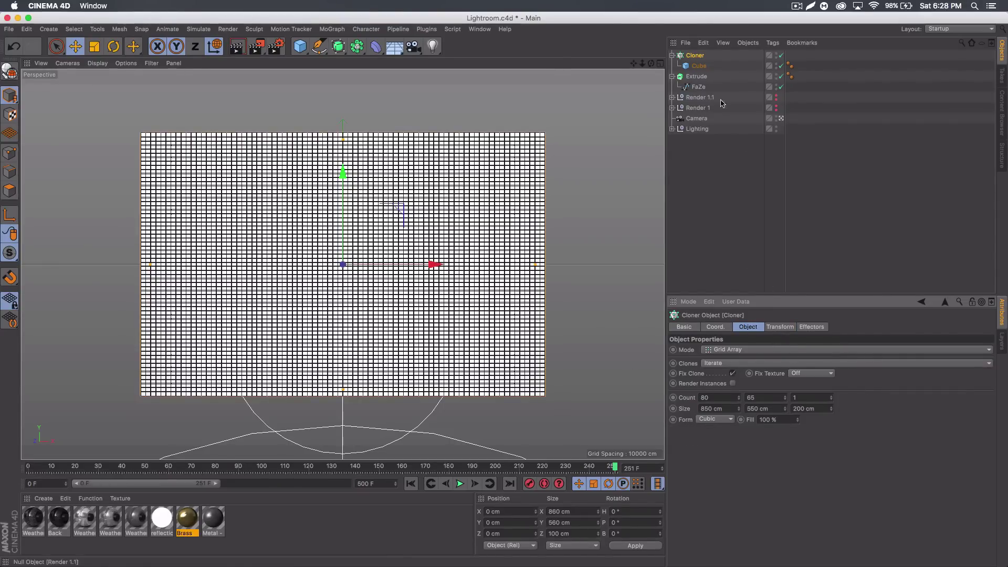
left_click(696, 57)
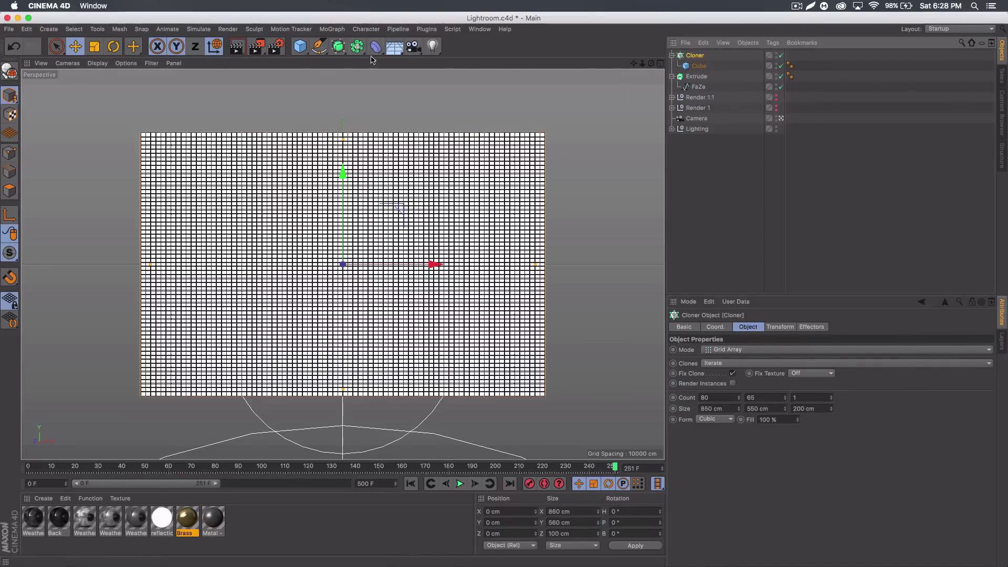
left_click(318, 31)
mouse_move(368, 45)
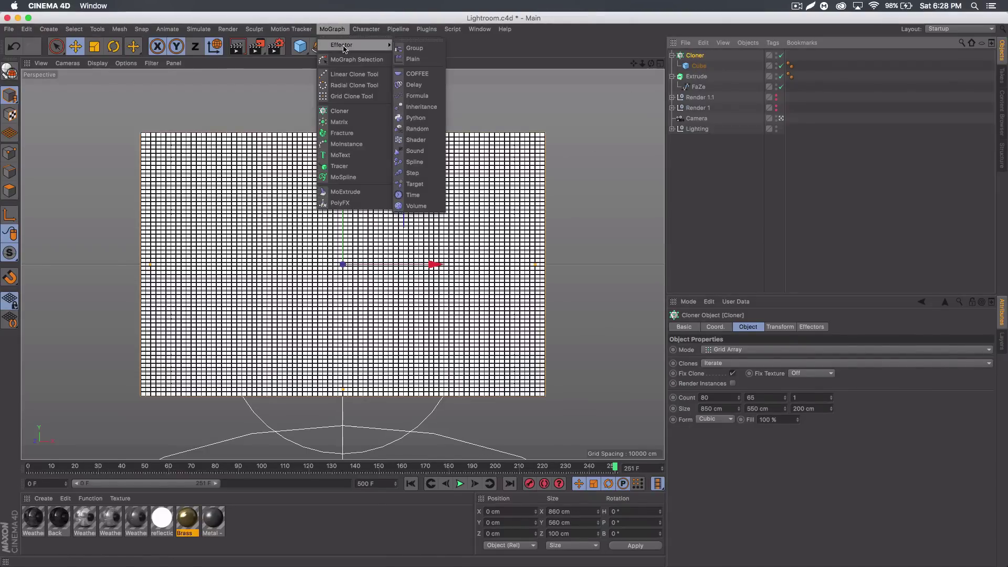
left_click(416, 206)
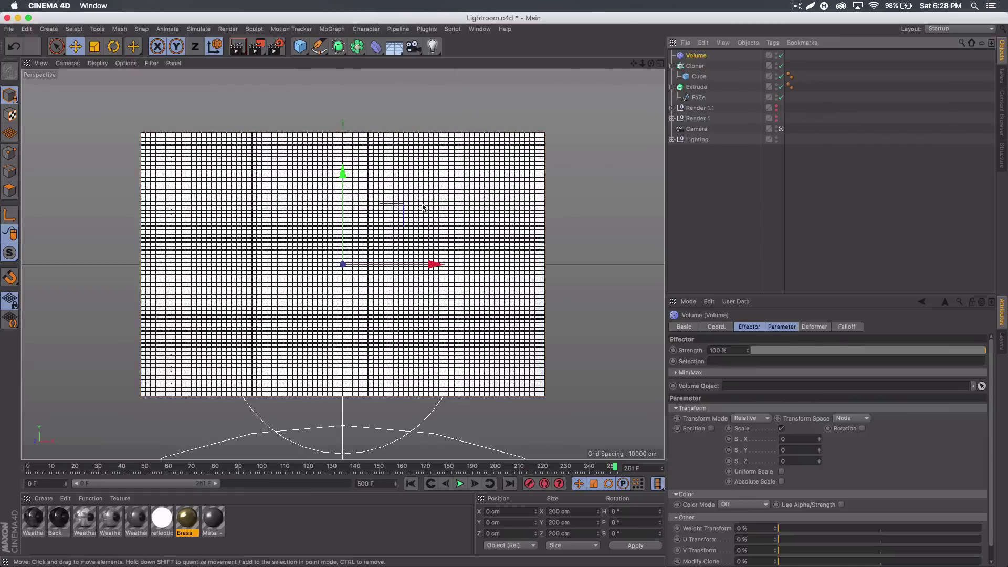
left_click(782, 429)
left_click(790, 327)
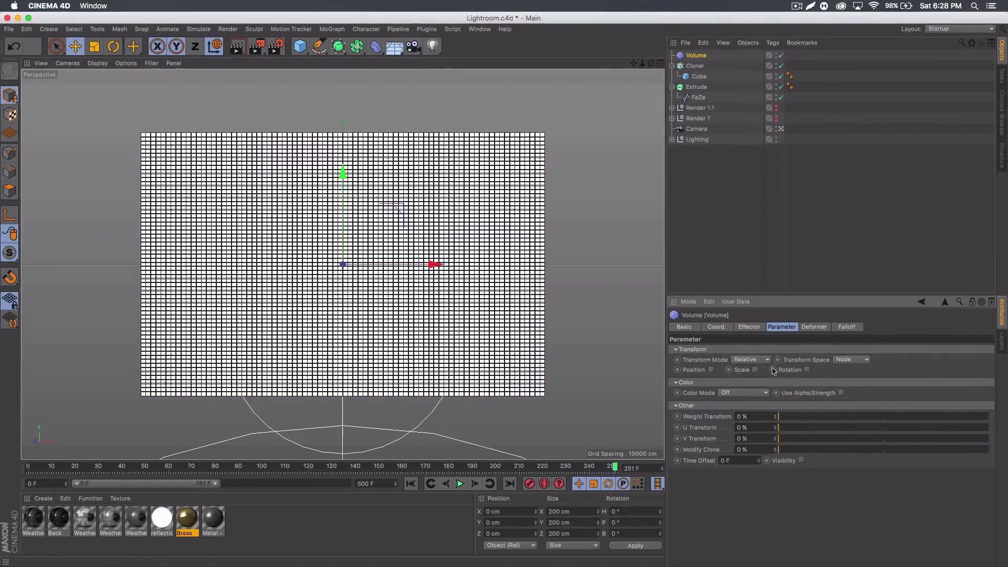
- Assign the logo Extrude as the Volume effector's volume object and enable the effector's Visibility parameter
left_click(754, 327)
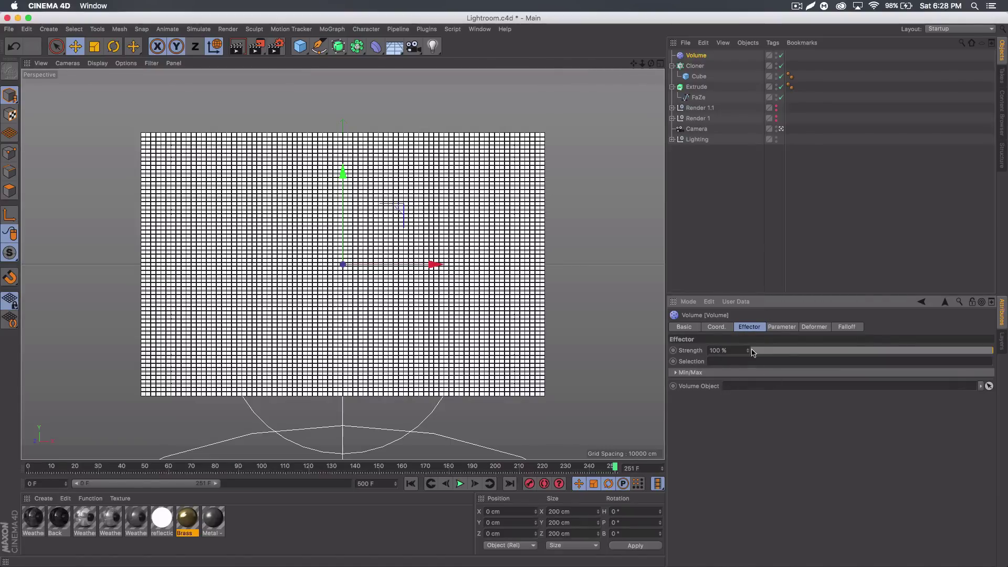
left_click_drag(695, 90, 779, 395)
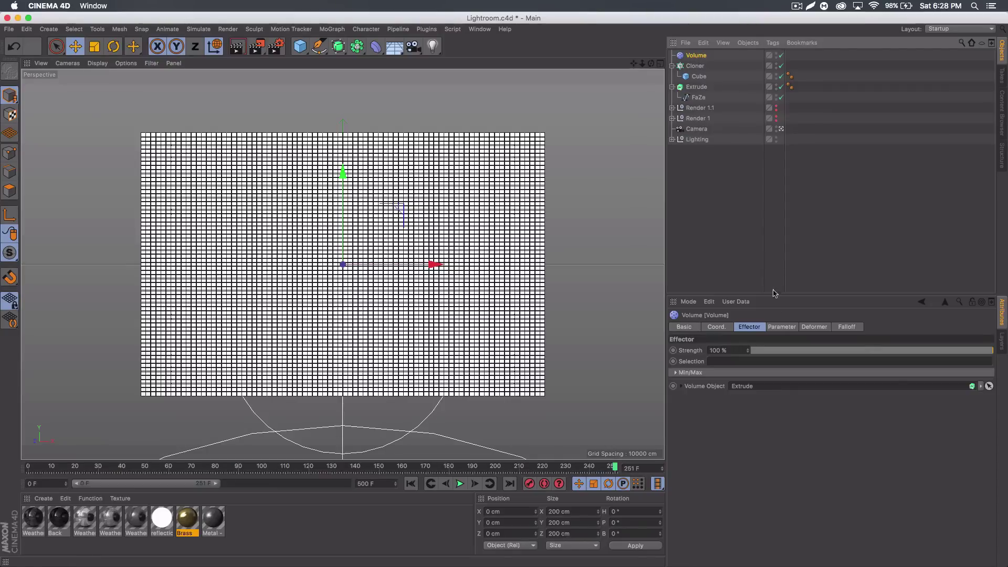
left_click(781, 327)
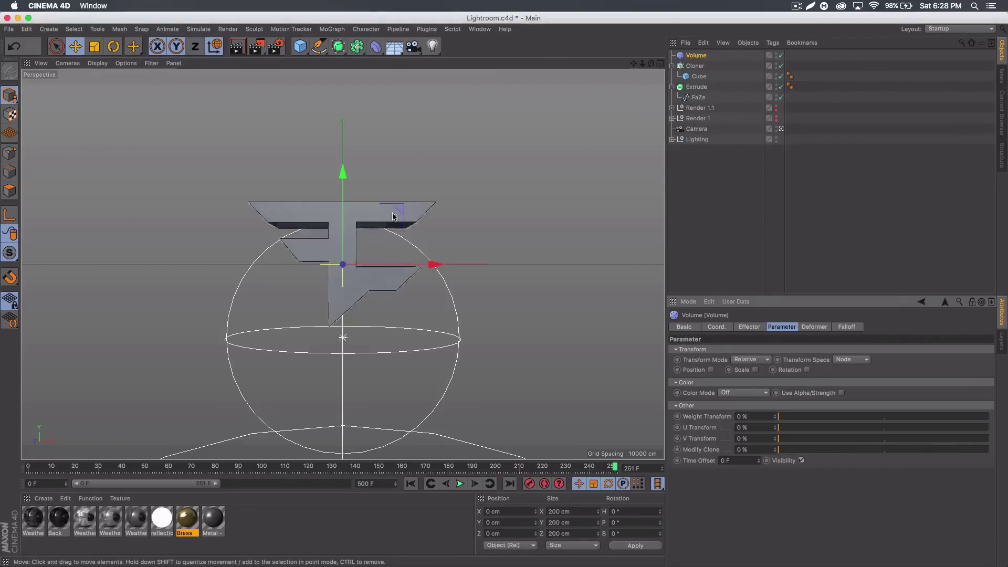
- Outside the camera view, move the logo Extrude forward along Z to about -37 cm so it passes through the clones
left_click(697, 87)
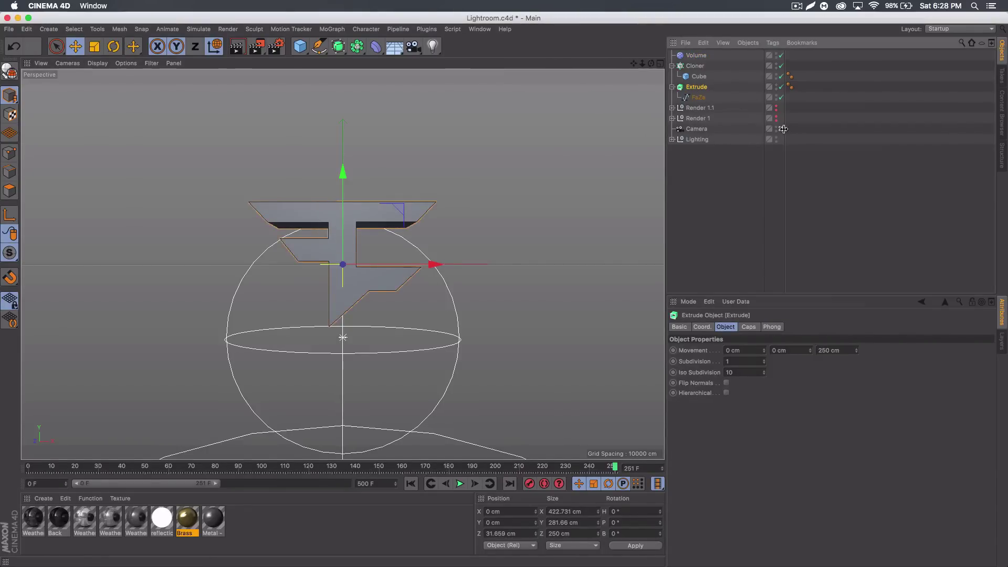
left_click(781, 129)
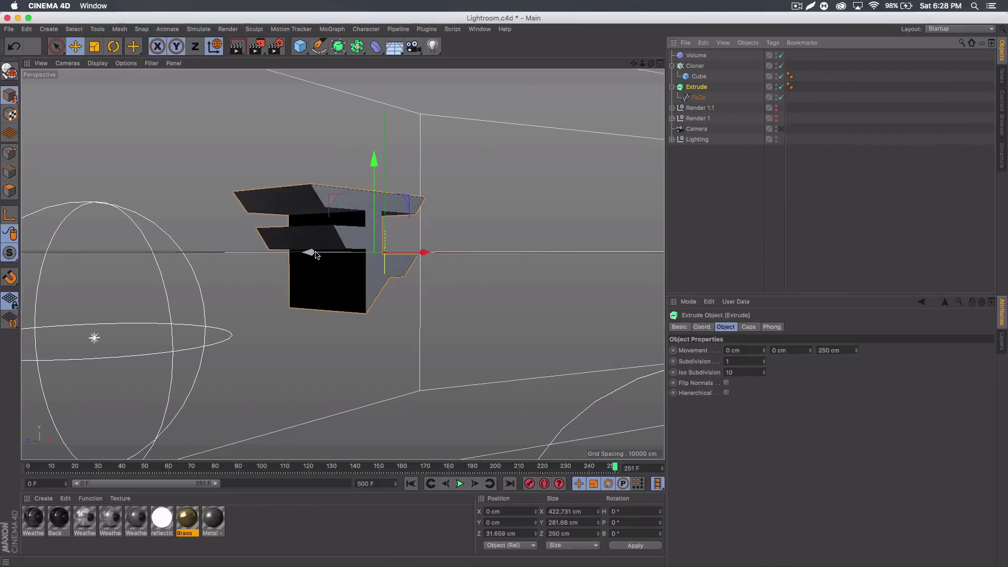
left_click_drag(317, 255, 336, 258)
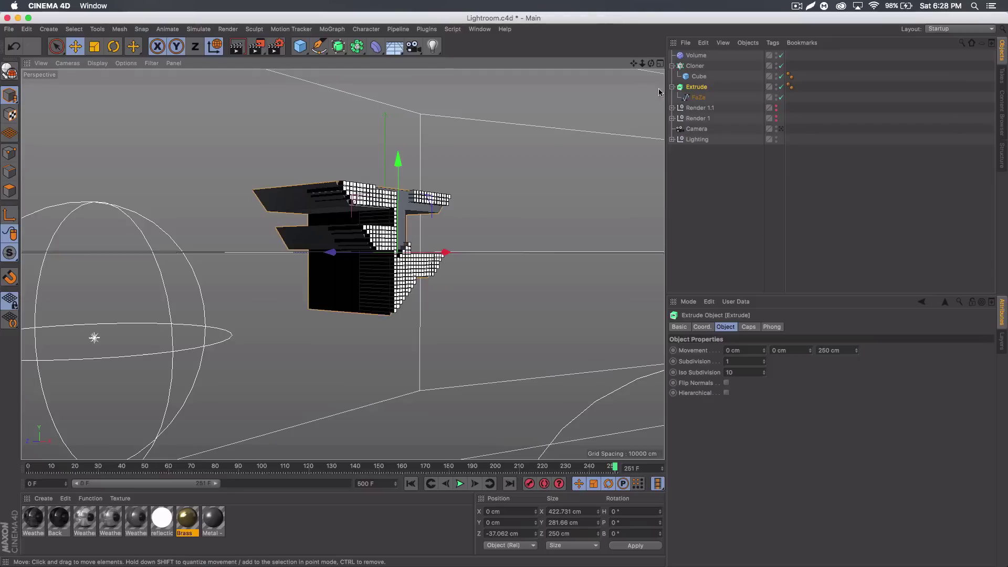
- Scale the logo Extrude down along Z to a depth of about 105 cm, then return to the scene camera
left_click(94, 47)
mouse_move(328, 257)
left_mouse_down()
mouse_move(338, 257)
mouse_move(317, 257)
left_mouse_up()
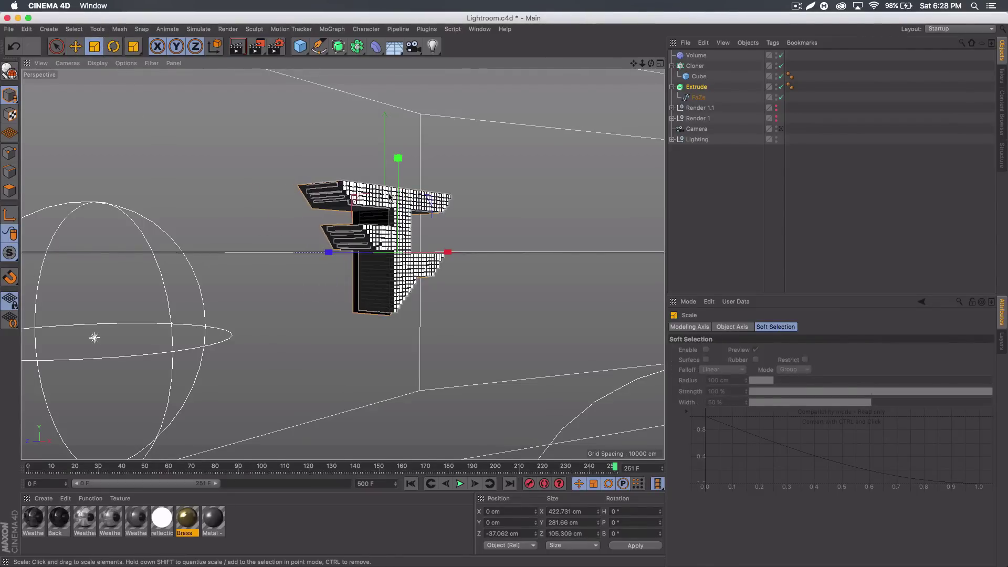
left_click(781, 129)
left_click(709, 211)
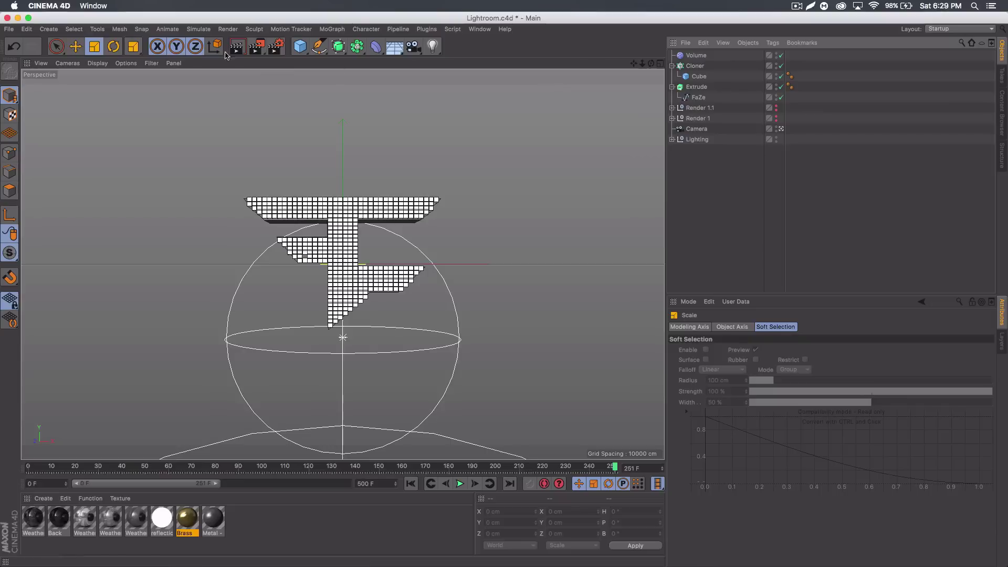
- Switch back to the Move tool and hide the logo Extrude in both the editor and the render
left_click(75, 46)
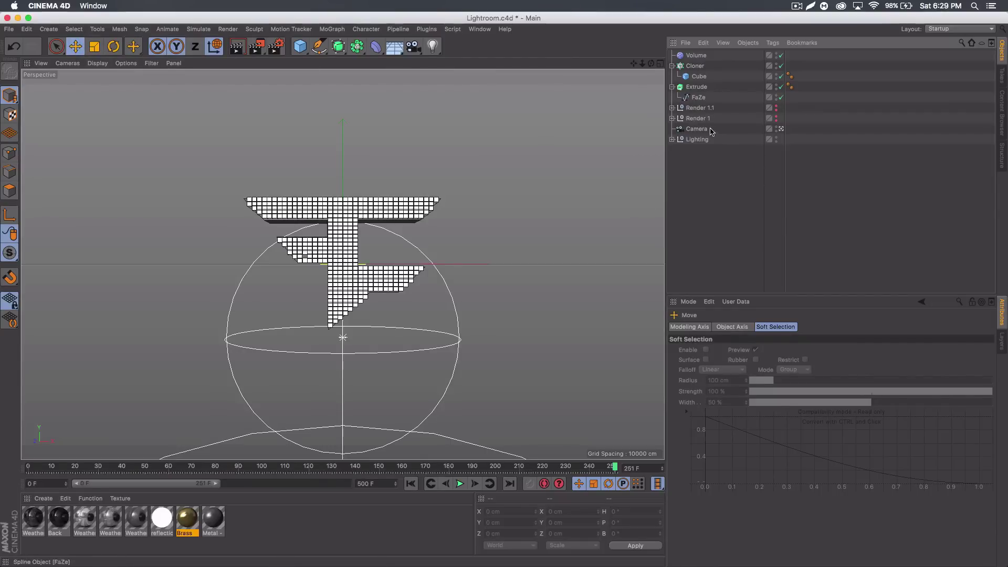
left_click(696, 88)
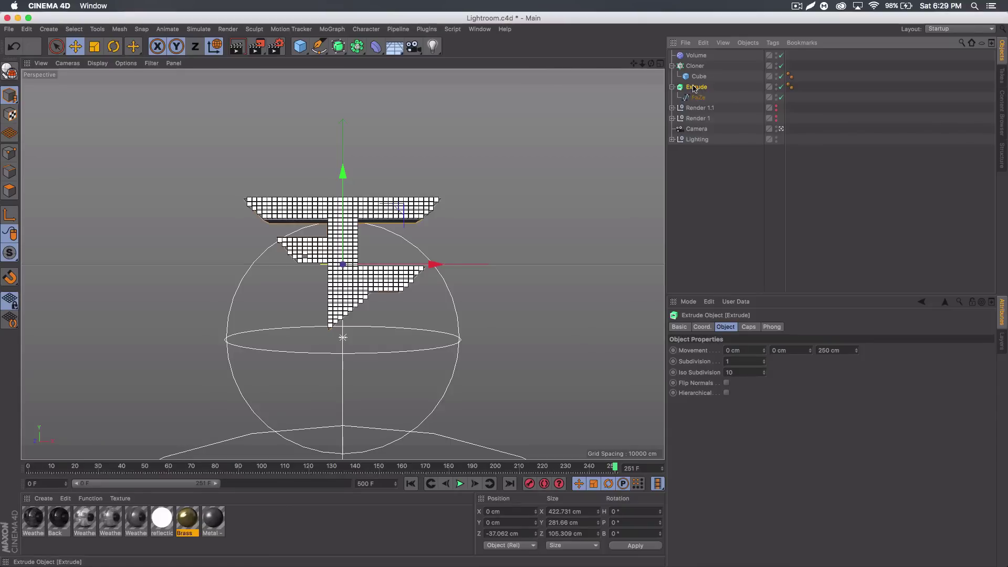
left_click(779, 87)
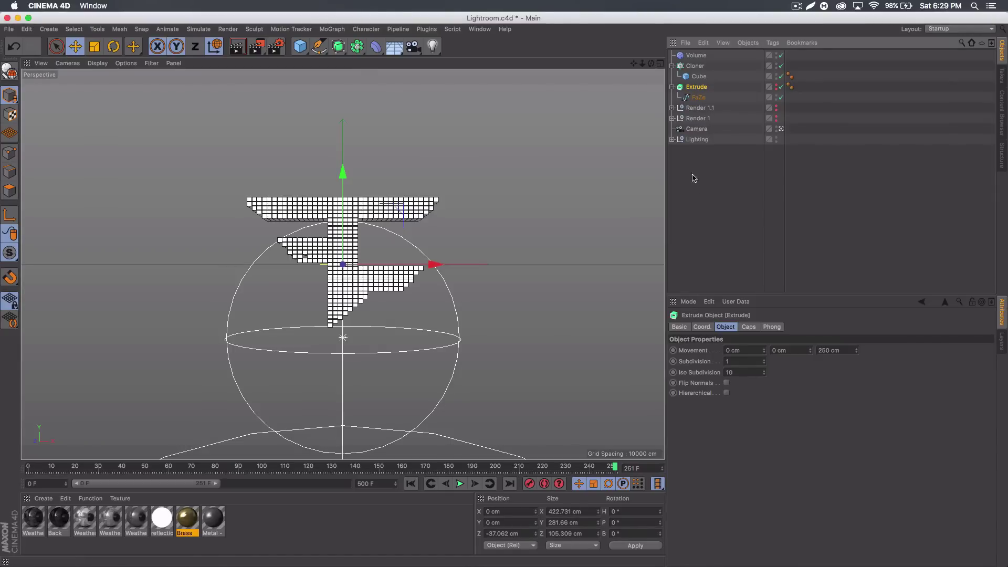
- Add a MoGraph Random effector to the Cloner
left_click(694, 67)
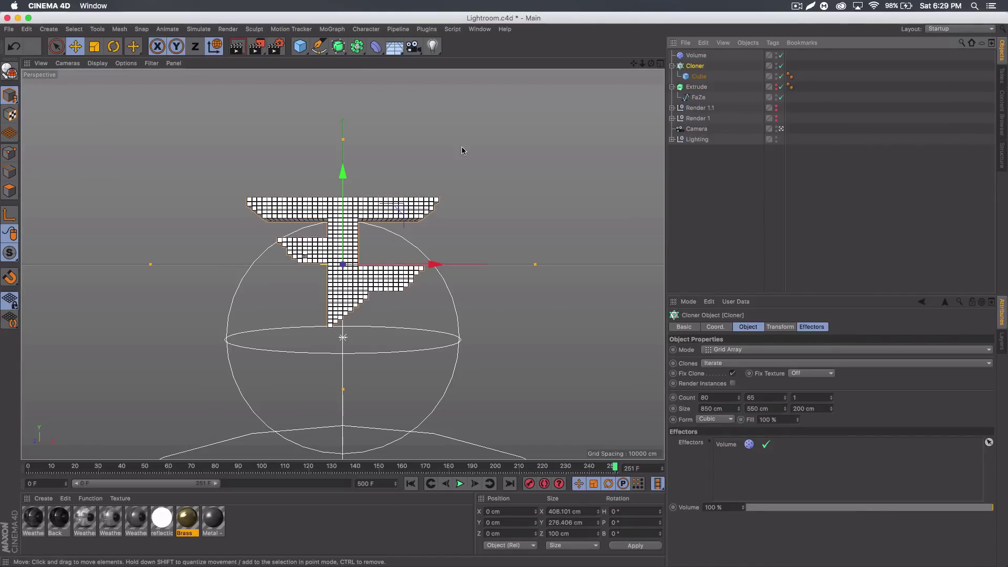
left_click(332, 29)
mouse_move(342, 47)
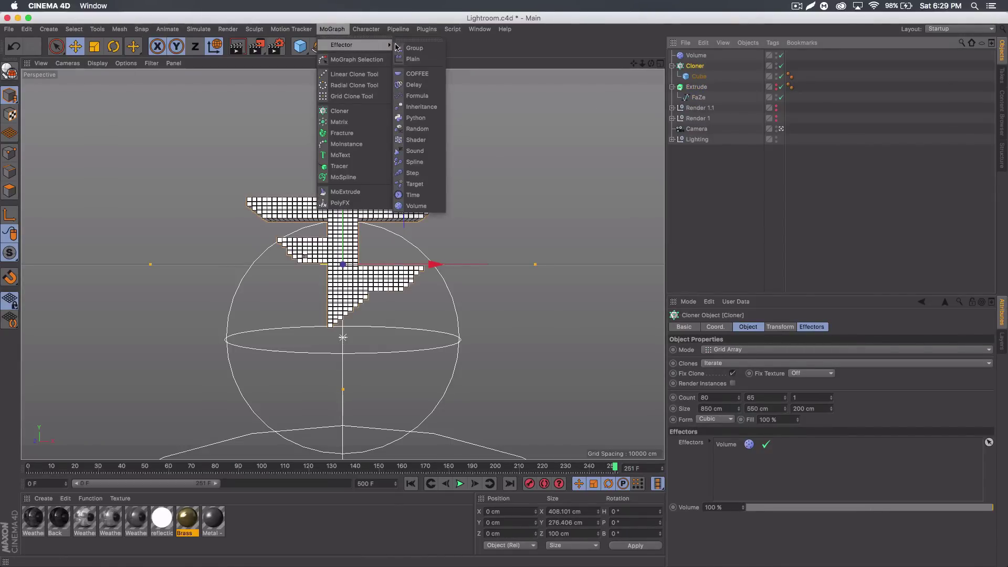
left_click(420, 120)
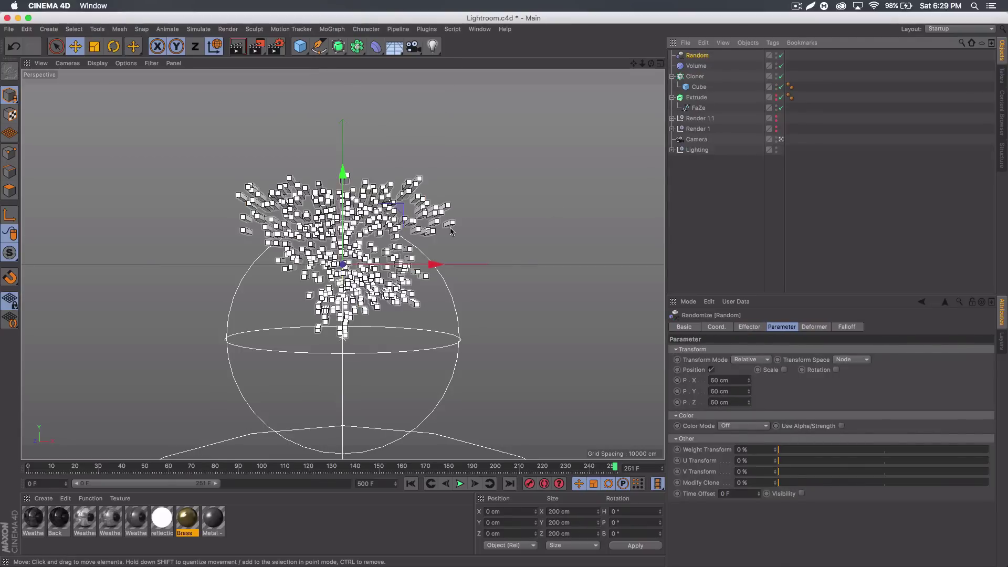
- Set the Random effector's position offset to 0 cm in X, 0 cm in Y and 25 cm in Z
left_click(738, 379)
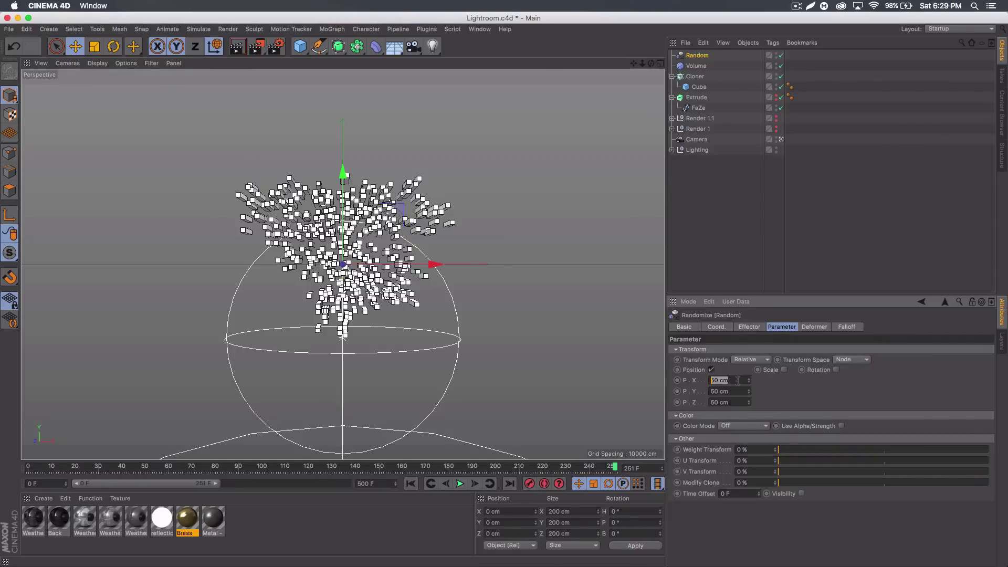
type("0")
type("0")
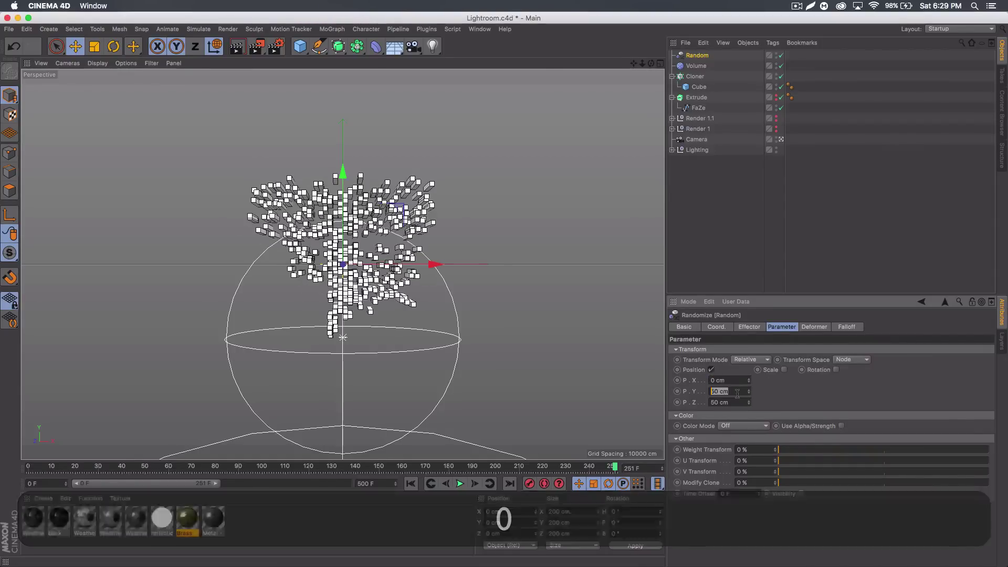
type("25")
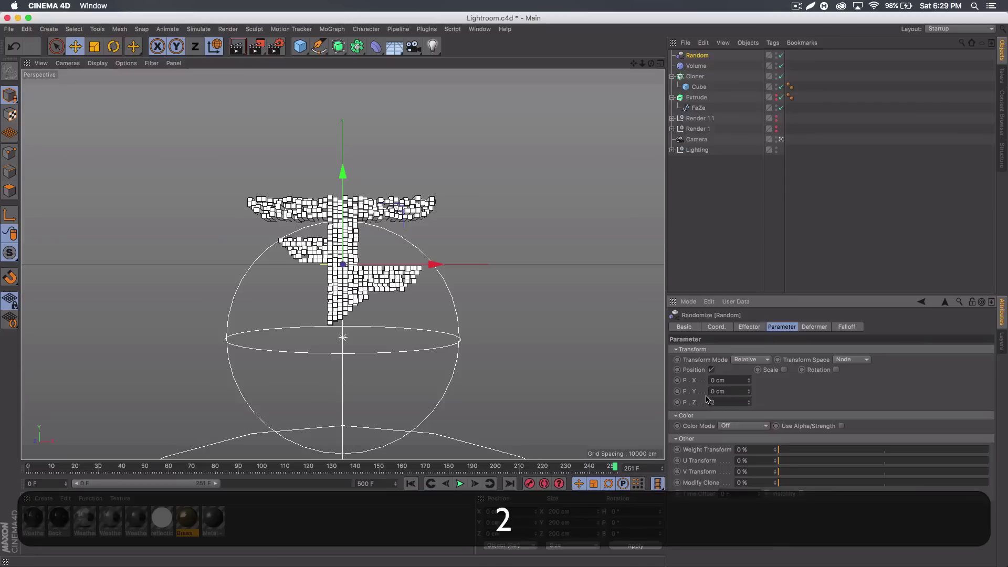
left_click(779, 398)
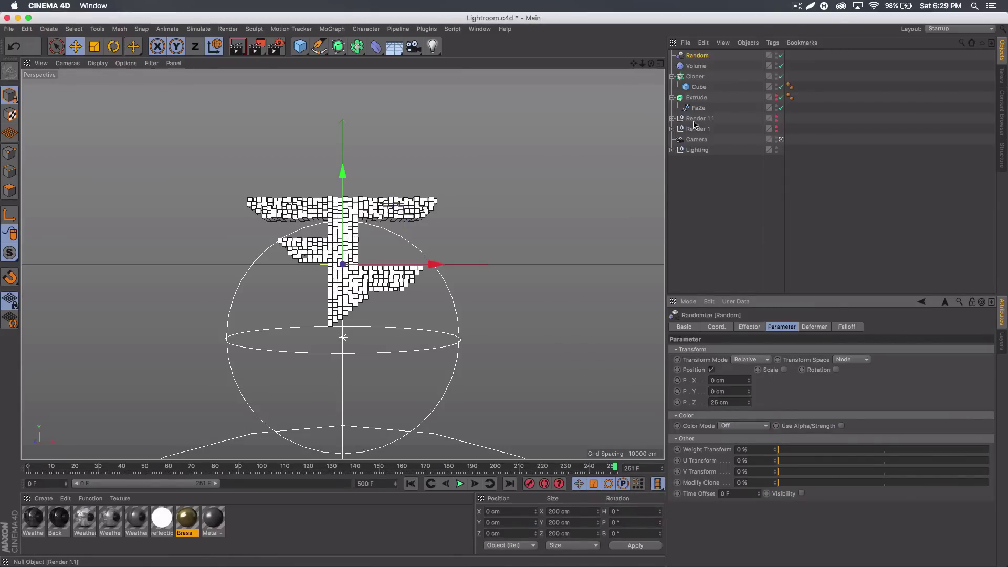
- Enable Fillet on the cloned cube with a 2 cm fillet radius and a fillet subdivision of 2
left_click(699, 87)
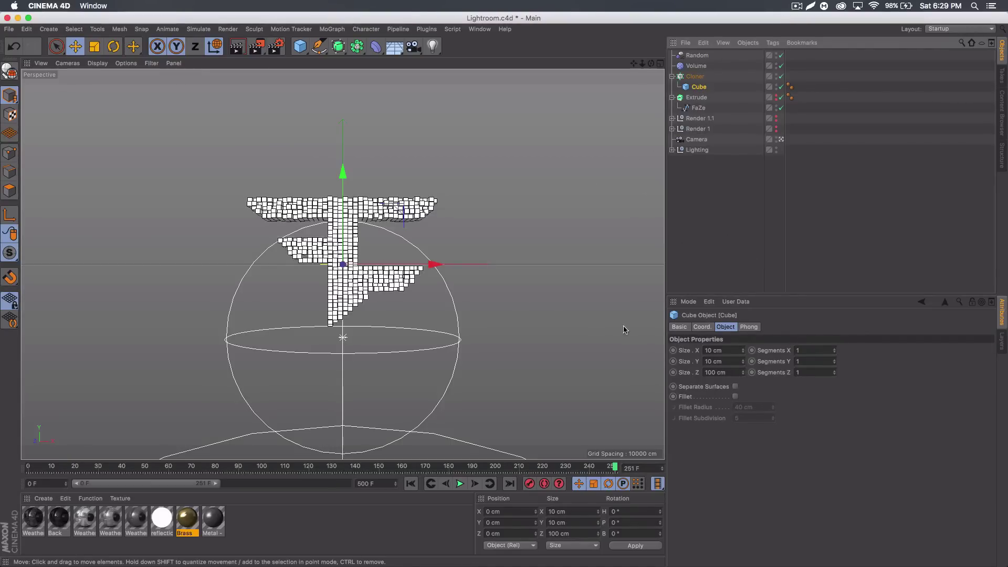
left_click(735, 397)
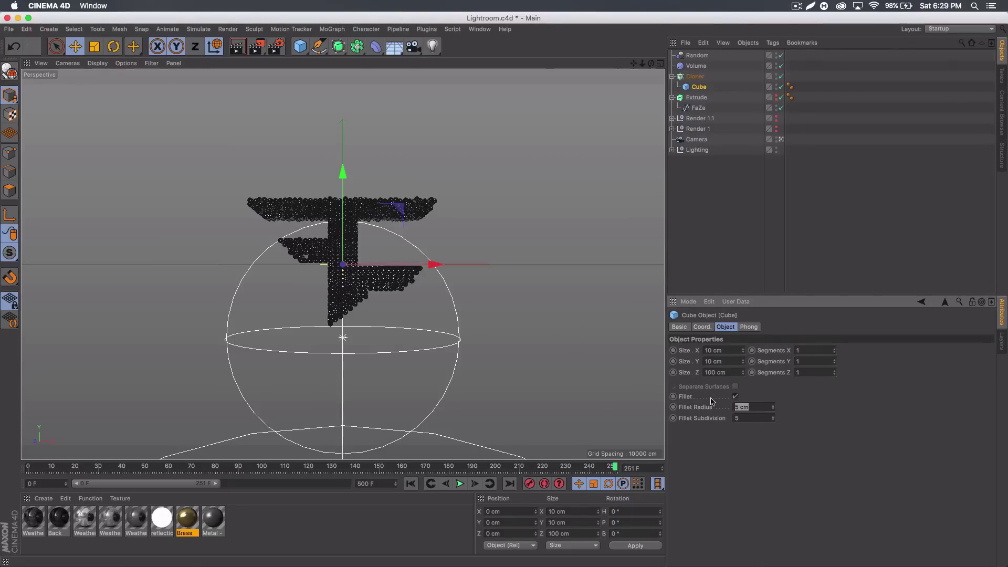
type("2")
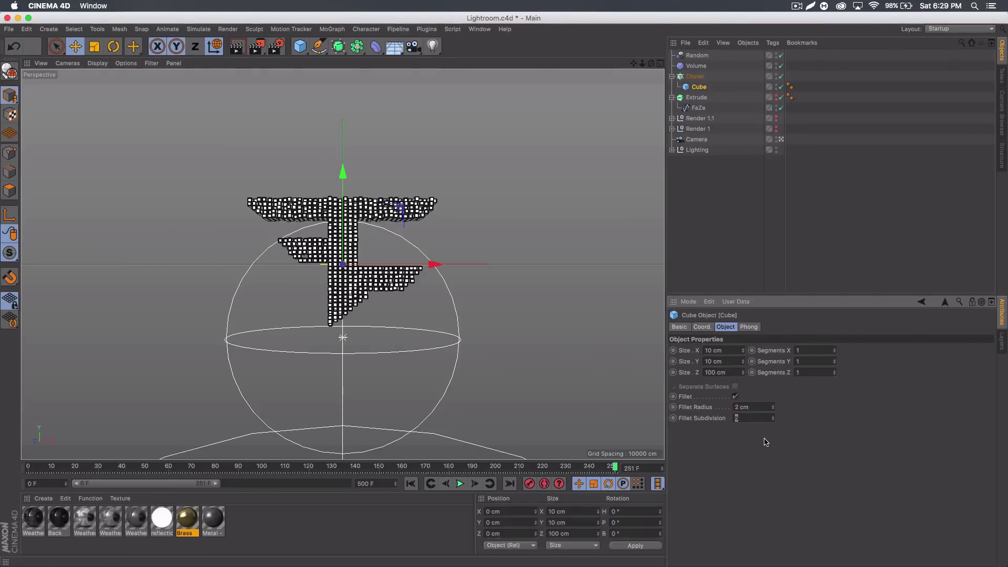
type("2")
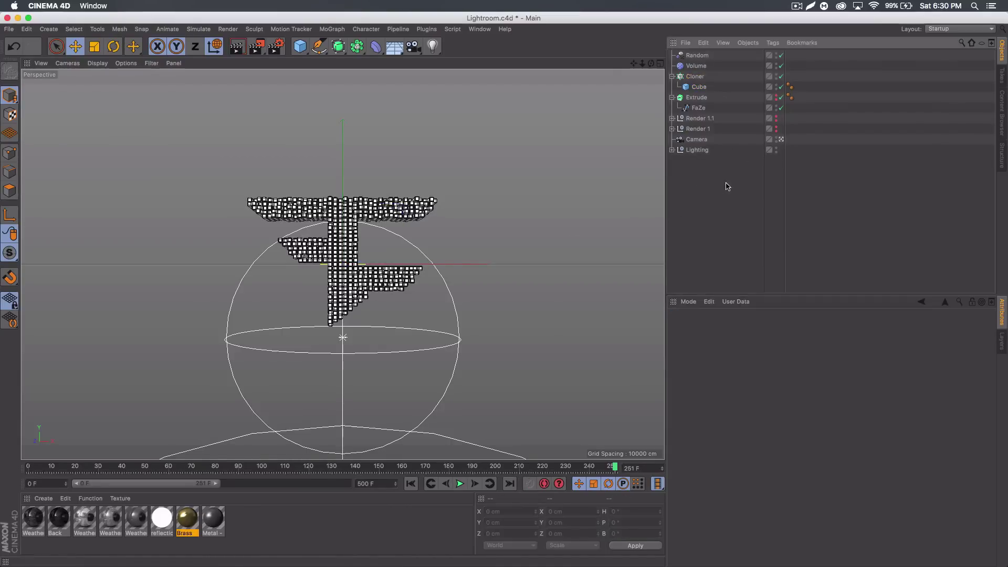
- Duplicate the hidden logo Extrude and make the copy visible in the editor and the render
left_click(674, 96)
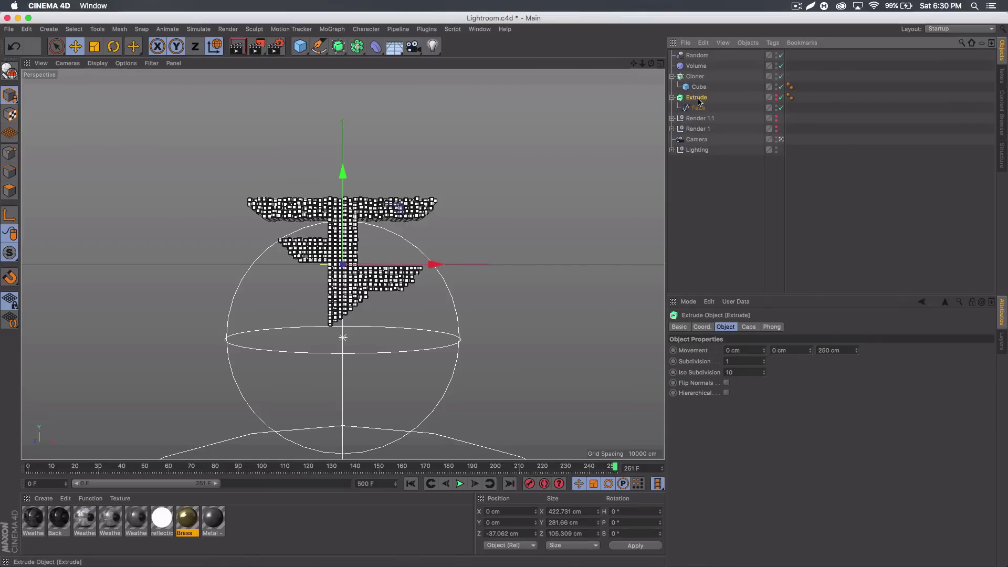
key("super+c")
key("super+v")
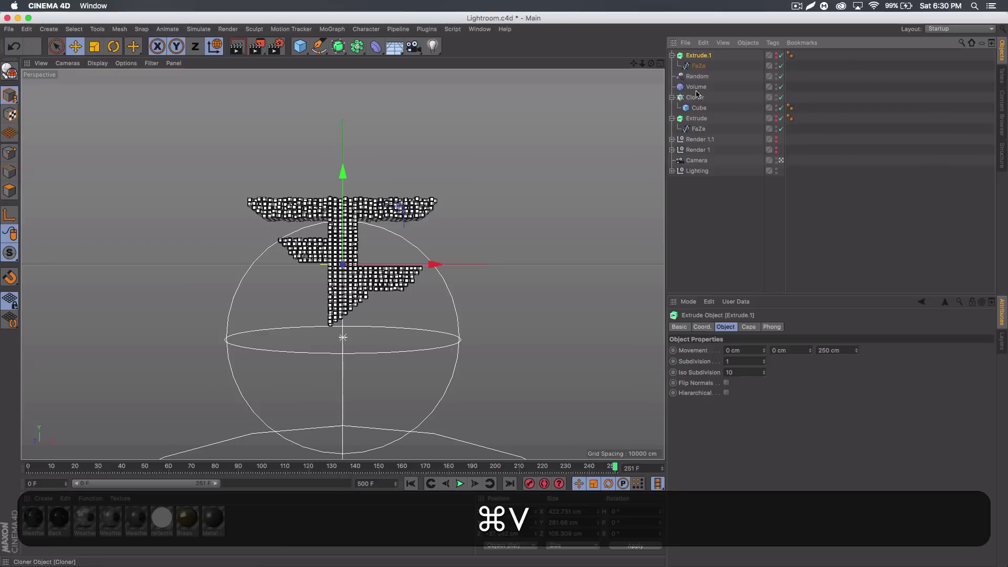
left_click(777, 55)
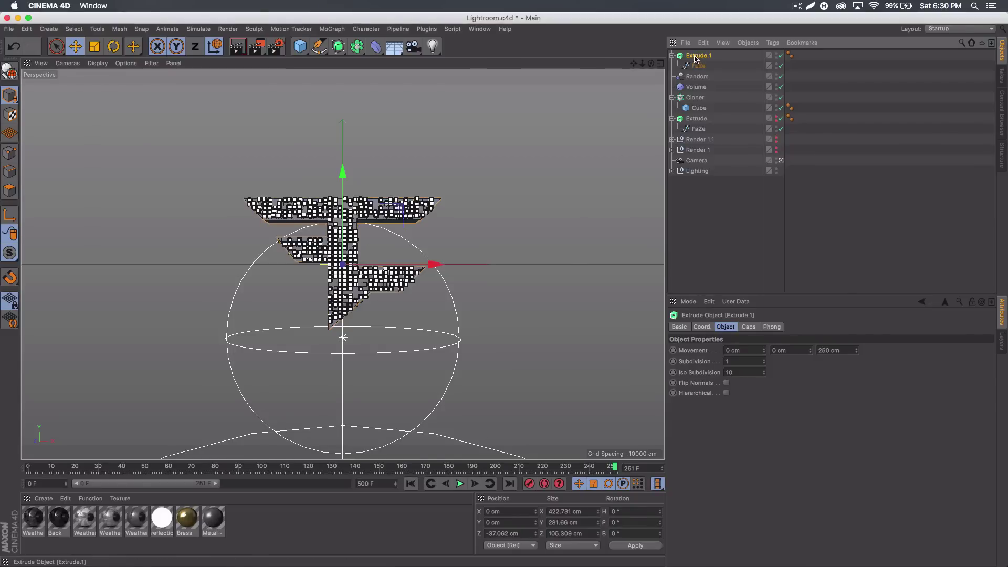
- Apply the two neighbouring Weathered Steel materials together to the duplicated logo Extrude
left_click(213, 520)
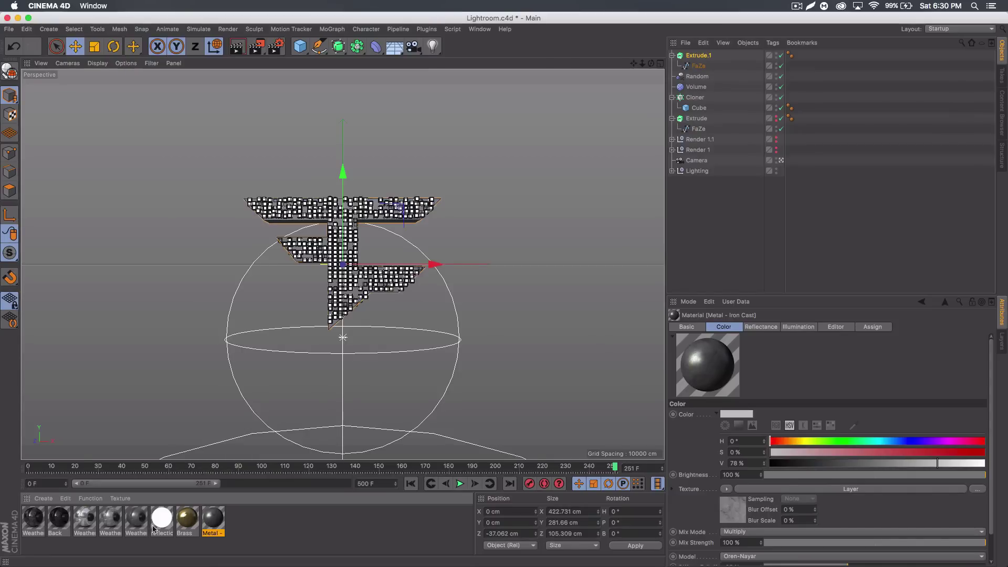
left_click(136, 519)
left_click(121, 520, "shift")
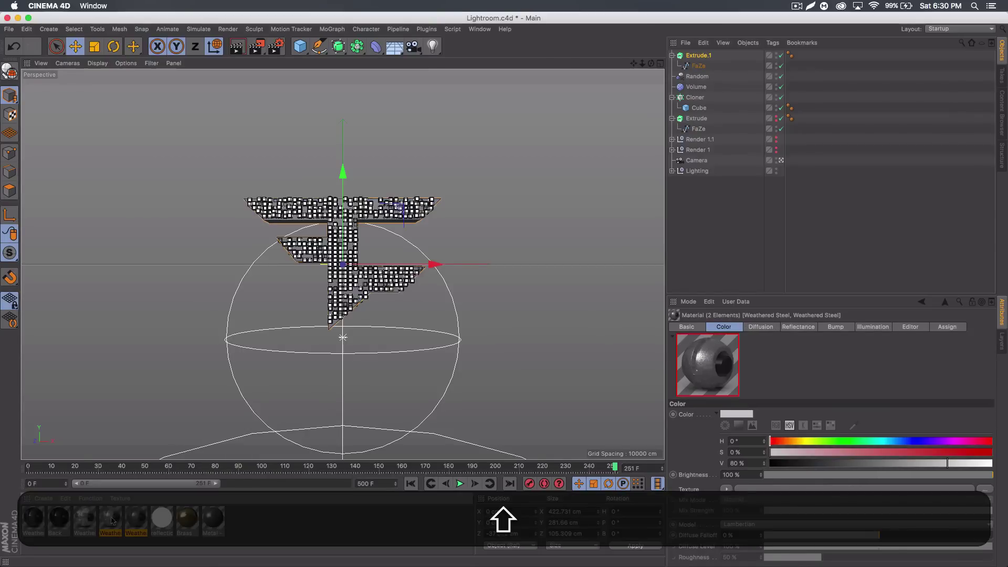
left_click_drag(686, 266, 700, 56)
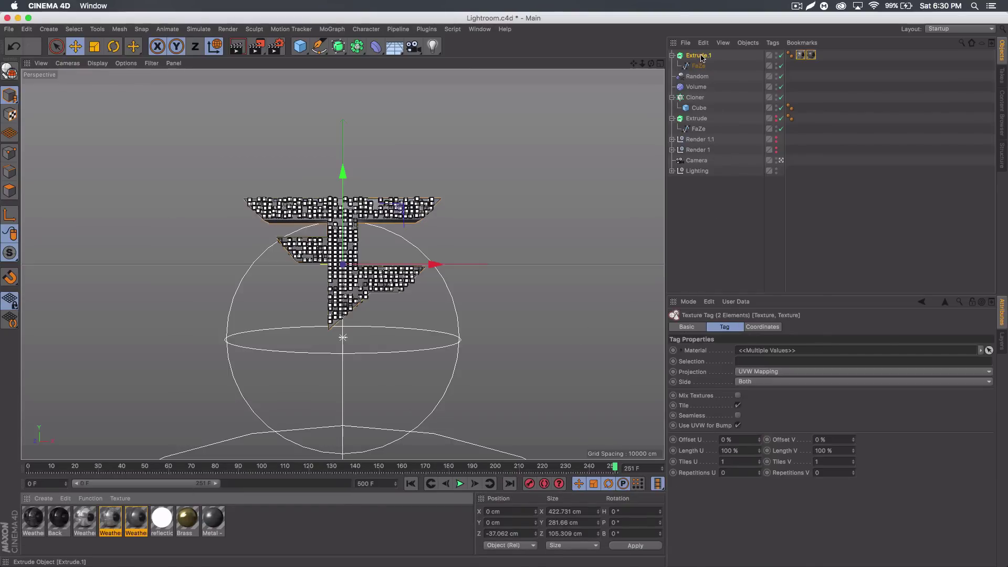
- Apply the Brass material to the cloned cube and render a preview of the current view
left_click(185, 520)
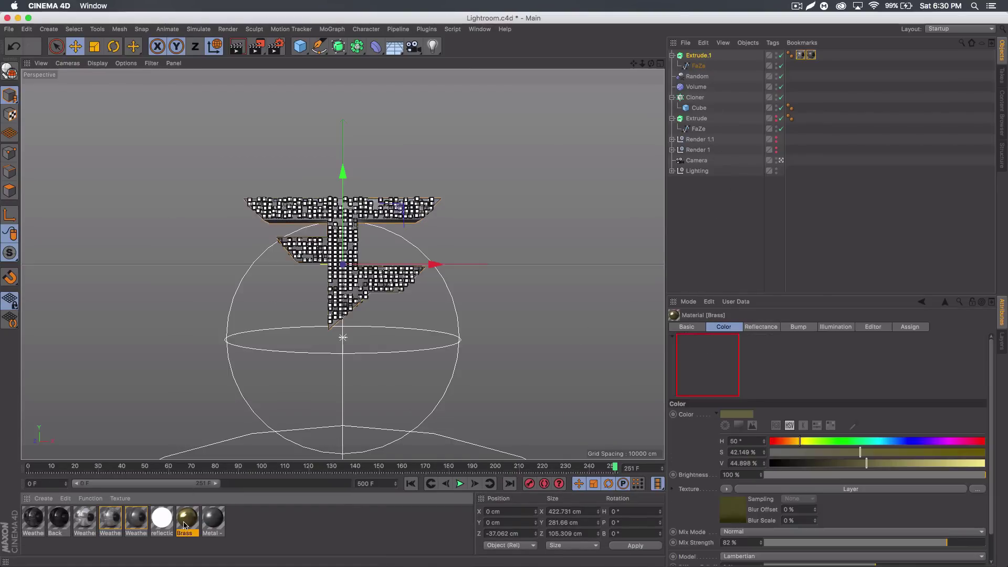
left_click_drag(187, 520, 703, 109)
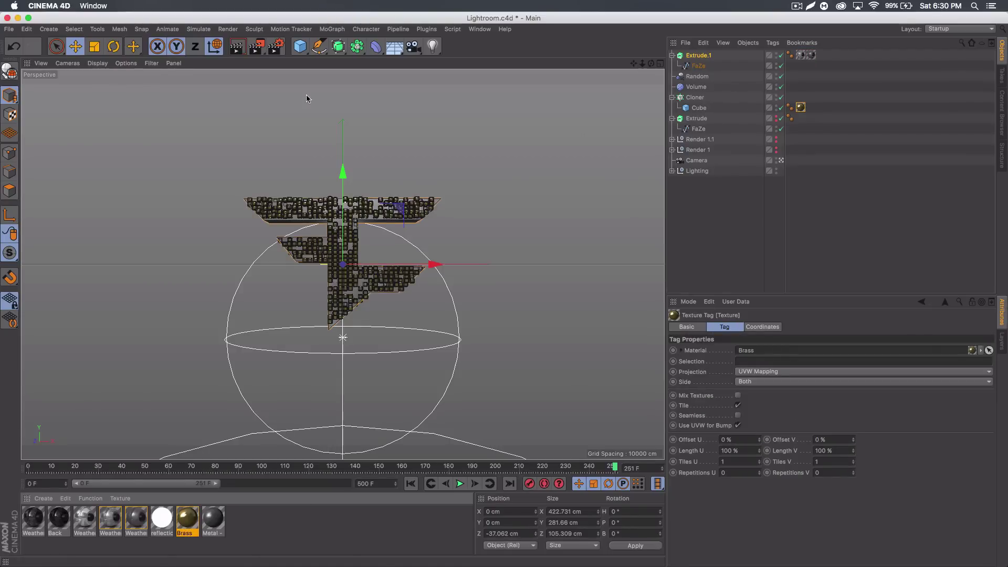
key("super+r")
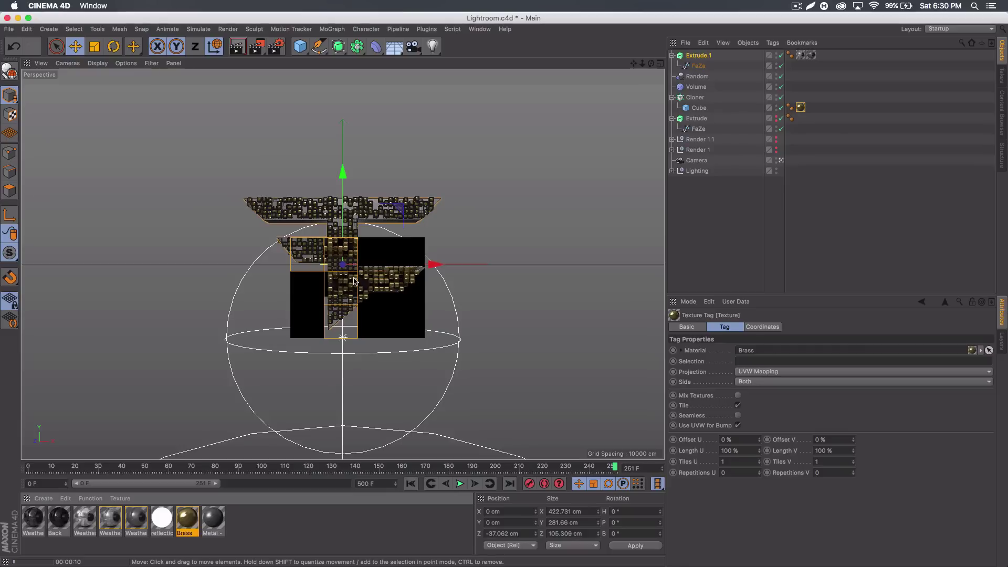
left_click(540, 304)
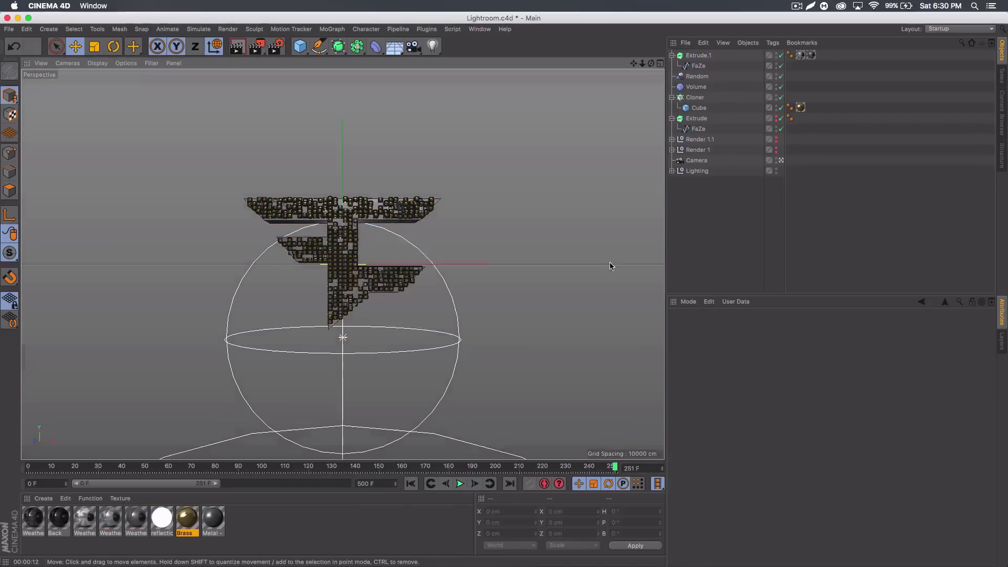
- Move the duplicated logo Extrude along Z to about -54.6 cm and return to the scene camera's view
left_click(698, 55)
left_click_drag(410, 199, 471, 196, "alt")
left_click_drag(330, 252, 339, 254)
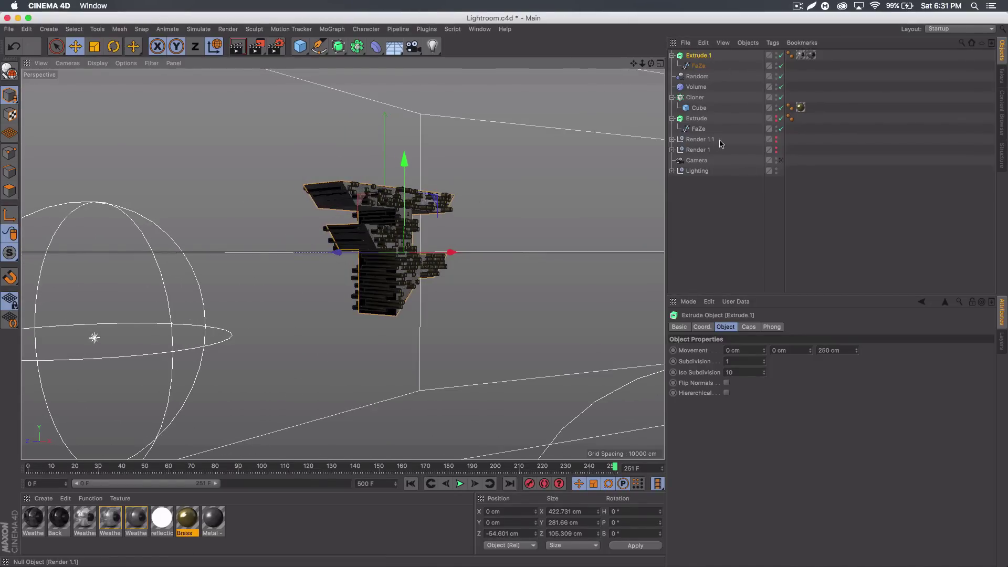
left_click(781, 160)
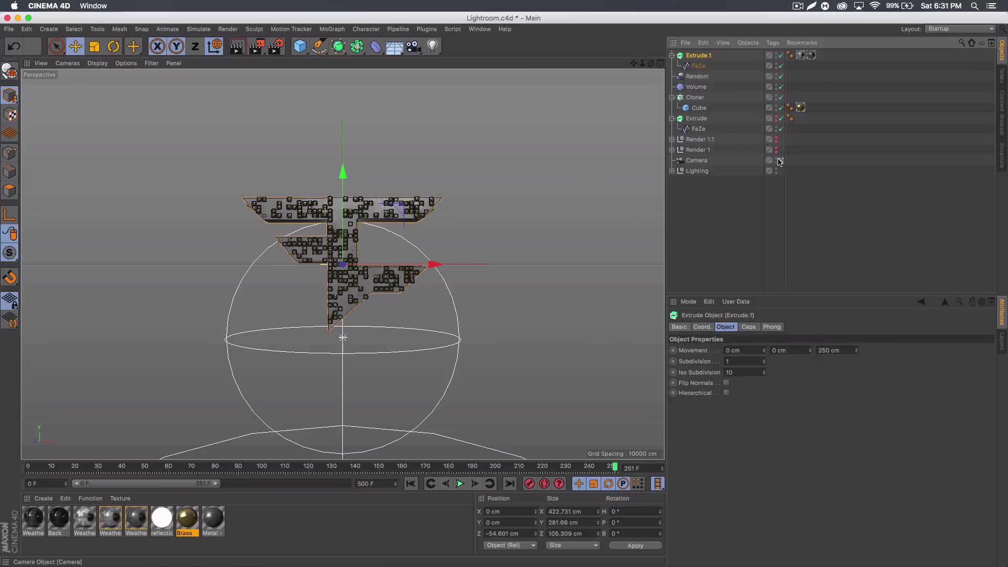
- Give the duplicated logo Extrude a Fillet Cap at both start and end, each with a 1 cm radius
left_click(755, 333)
left_click(785, 349)
left_click(785, 393)
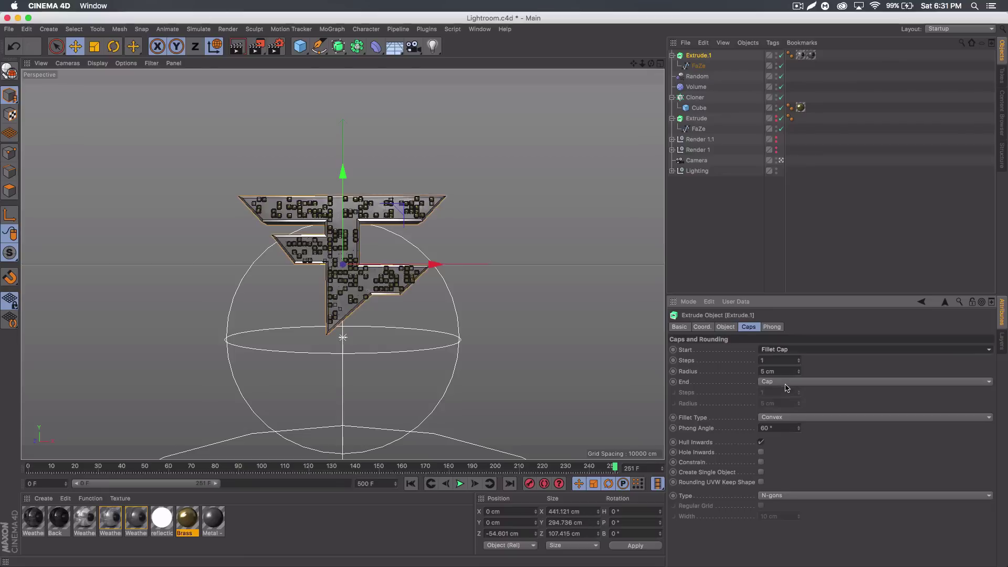
left_click(785, 382)
left_click(786, 423)
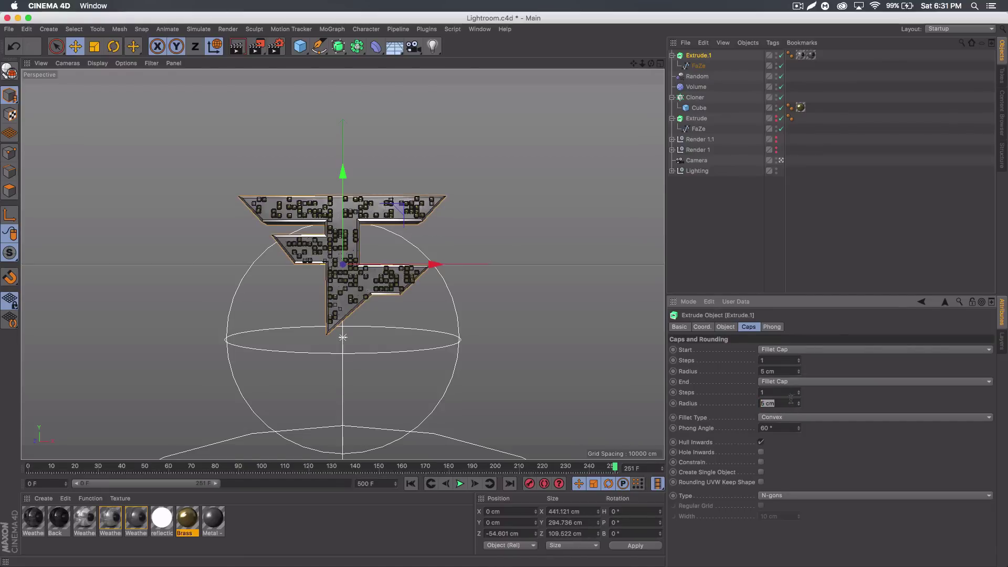
left_click(817, 254)
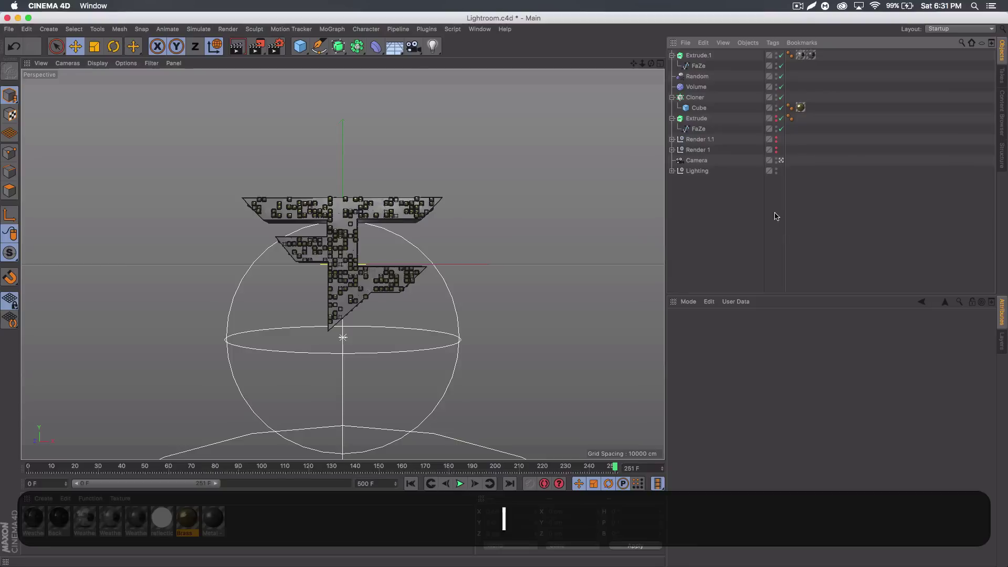
- Move the duplicated logo Extrude along Z to about -77.9 cm so its face sits in front of the cubes
left_click(698, 55)
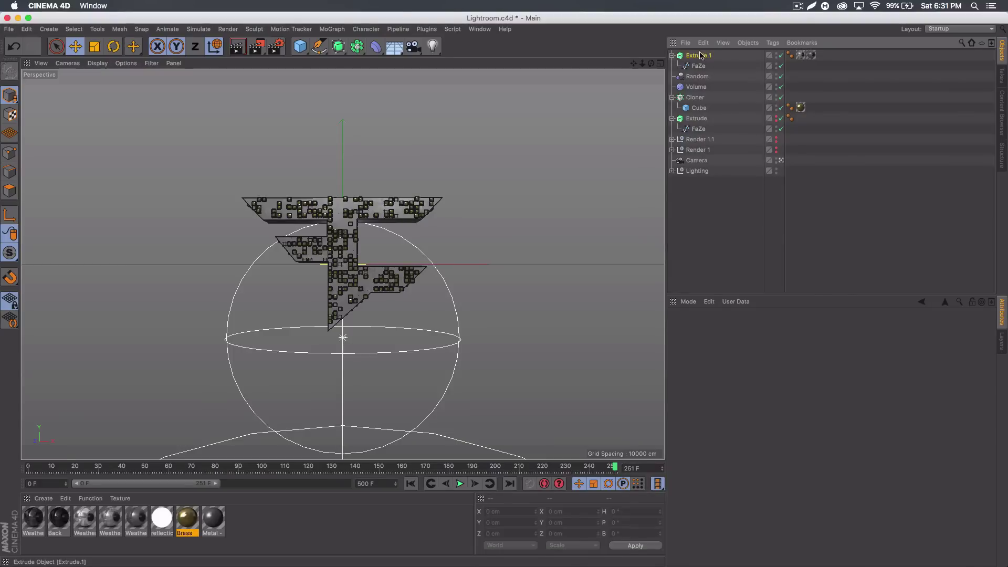
left_click(780, 160)
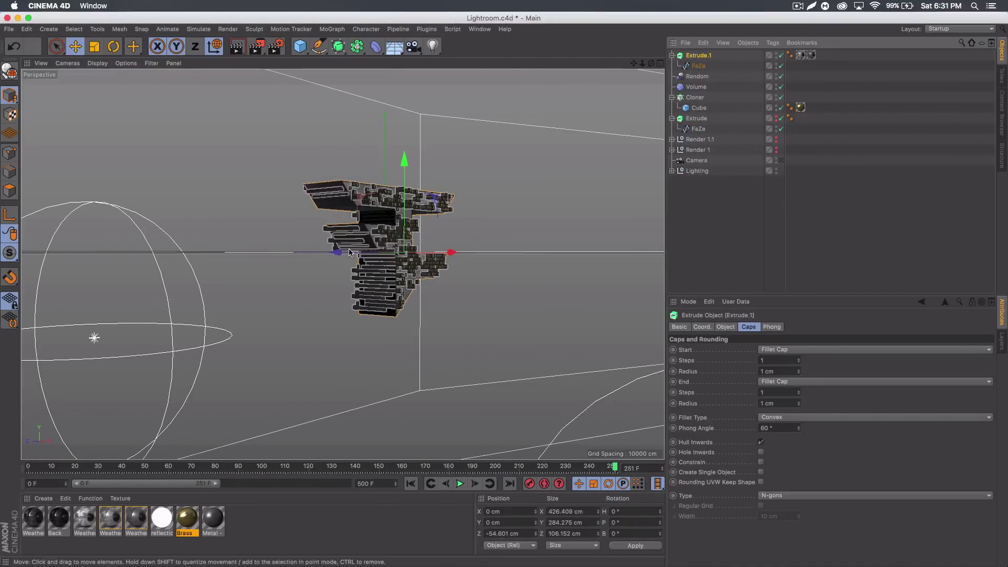
left_click_drag(340, 252, 348, 250)
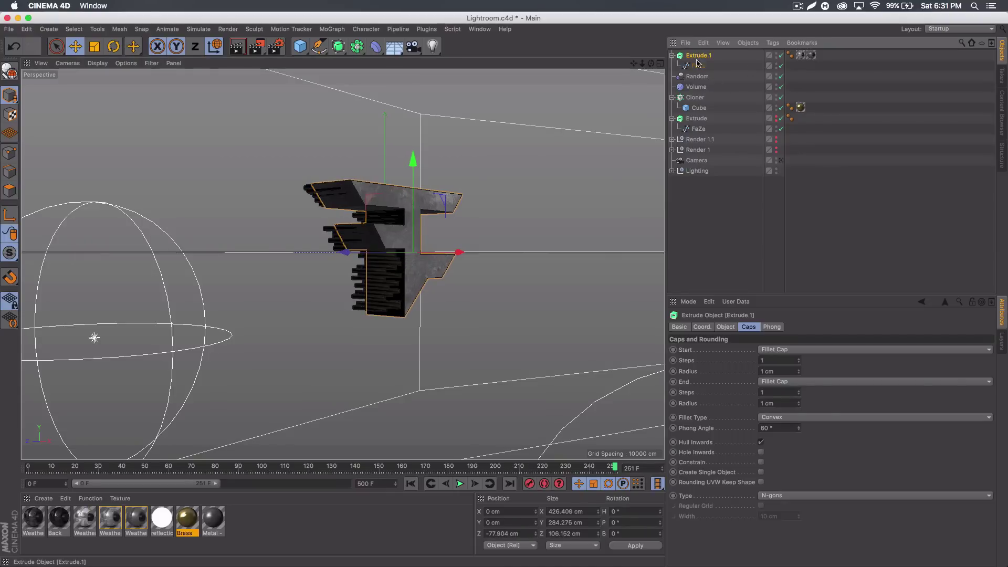
- Increase the duplicated Extrude's Z movement to 358 cm to enclose the cubes, and return to the scene camera's view
left_click(724, 327)
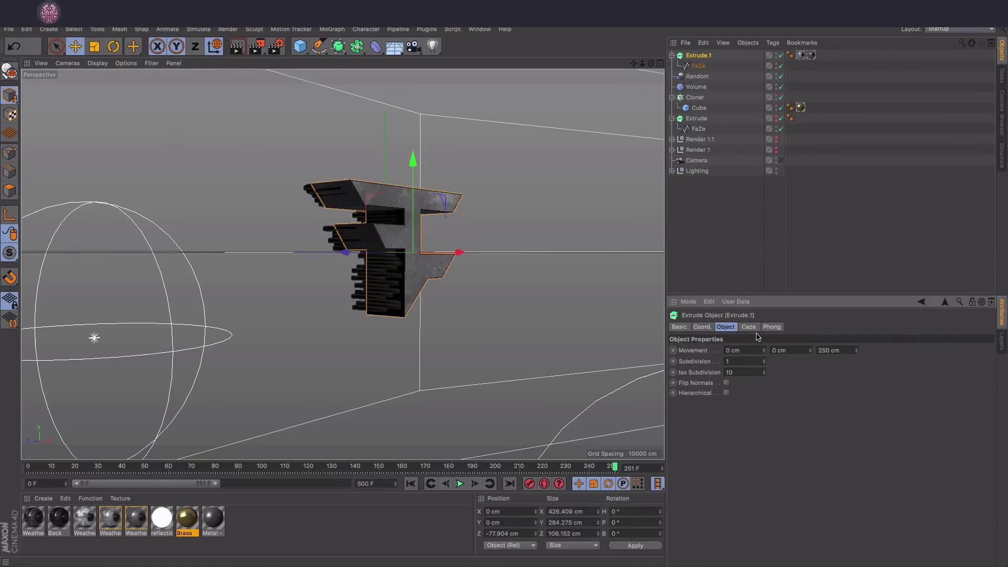
left_click_drag(857, 350, 912, 350)
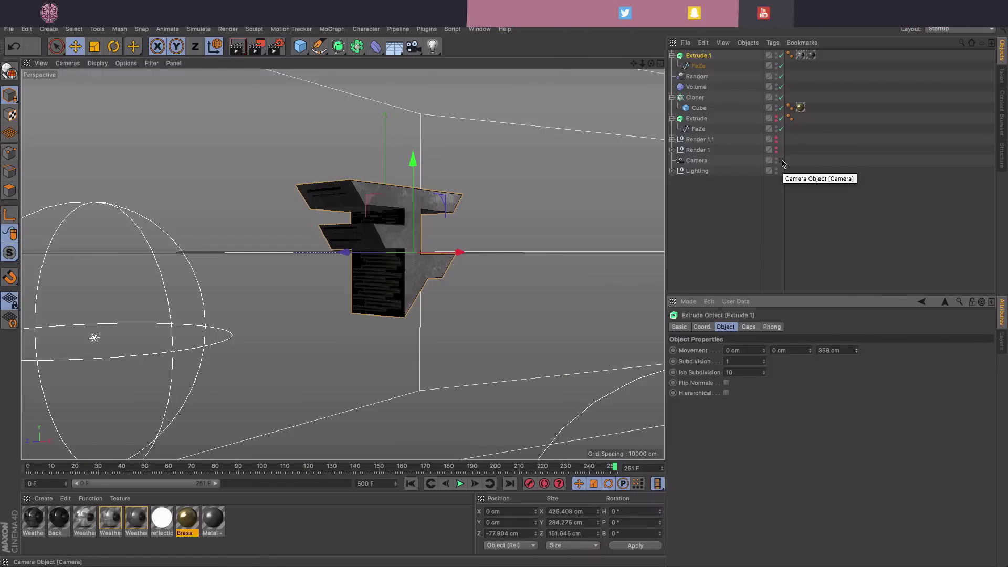
left_click(781, 161)
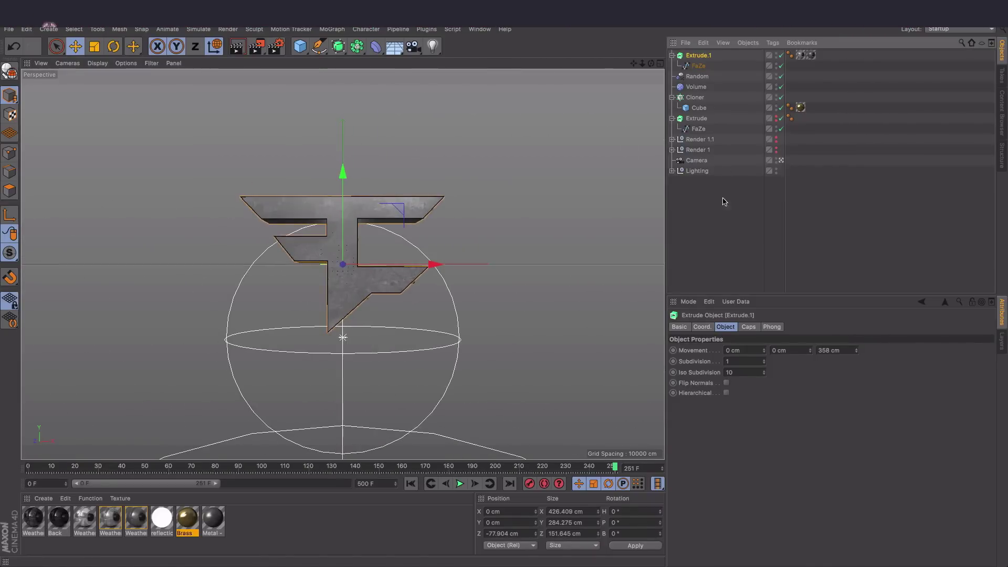
- Add a Landscape object, make it spherical and set its seed to 170
left_click(299, 48)
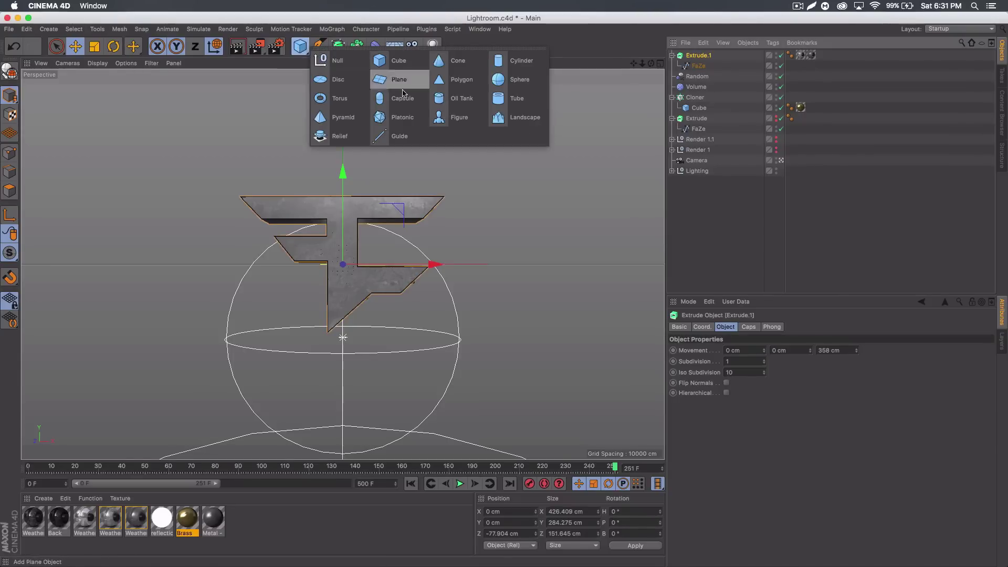
left_click(510, 120)
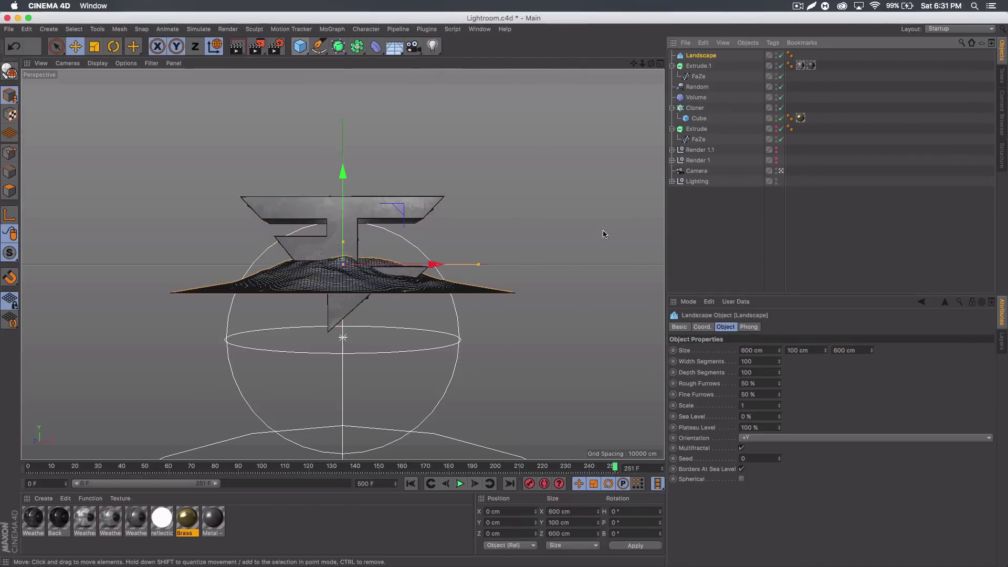
left_click(742, 480)
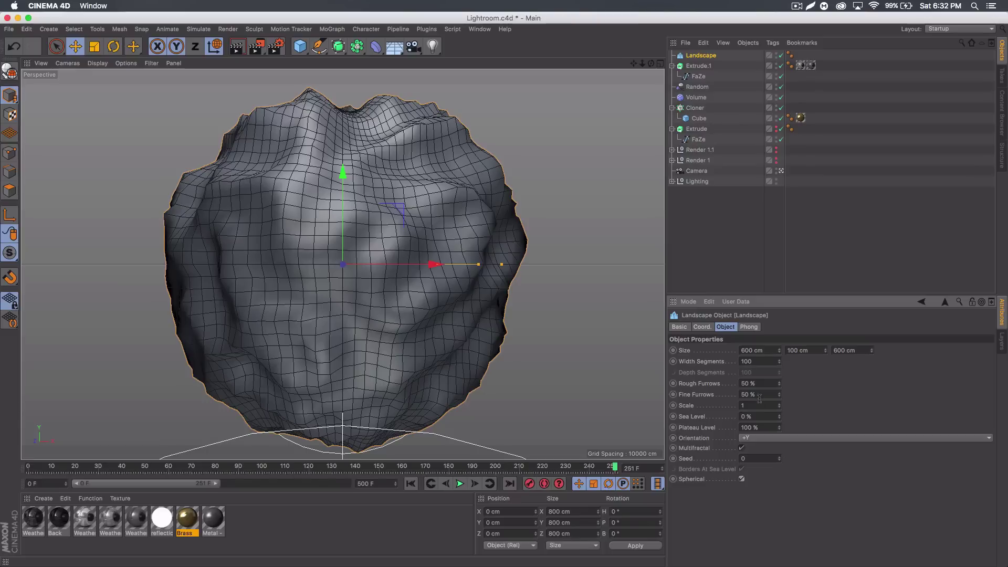
left_click_drag(780, 461, 782, 463)
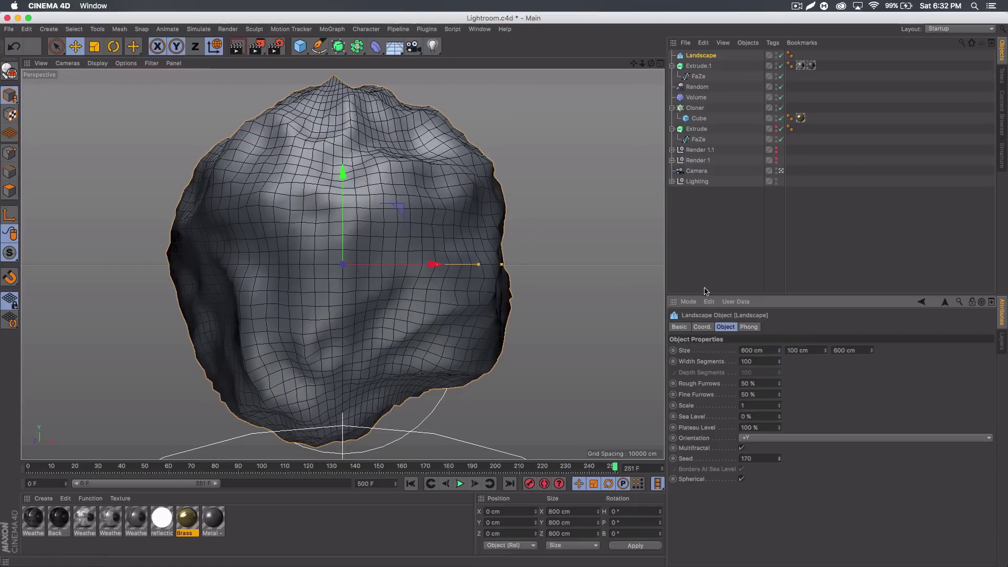
- Scale the spherical Landscape down to 120 cm and move it to about X 103, Y -72, Z -64 cm over the logo's lower arm
left_click(95, 46)
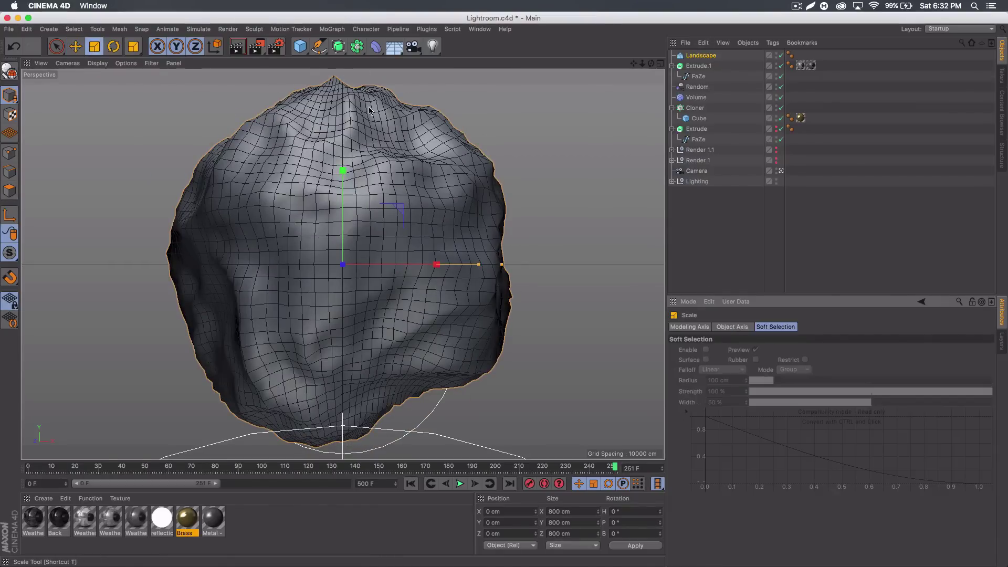
left_click_drag(554, 127, 247, 263)
key("e")
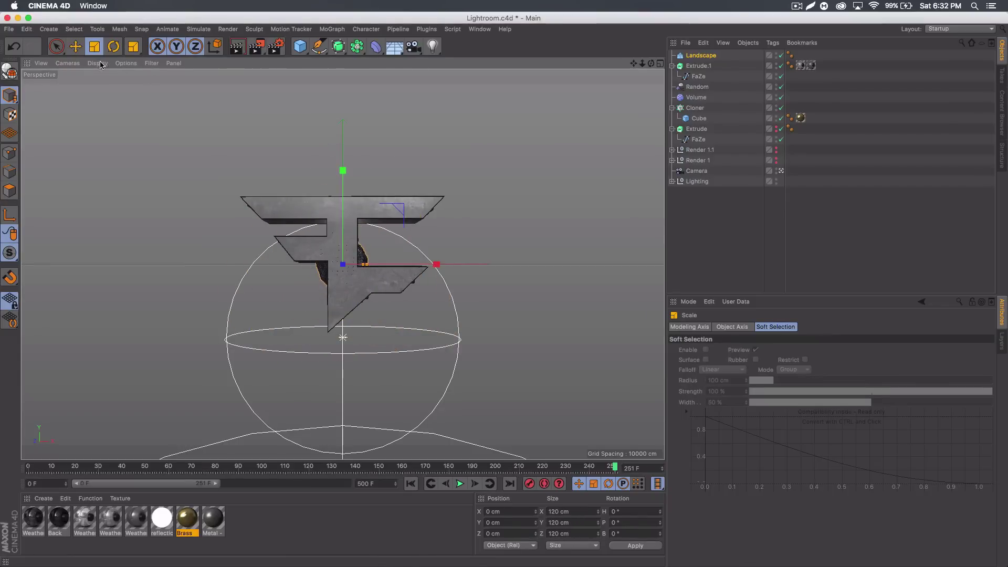
left_click_drag(603, 236, 347, 255, "alt")
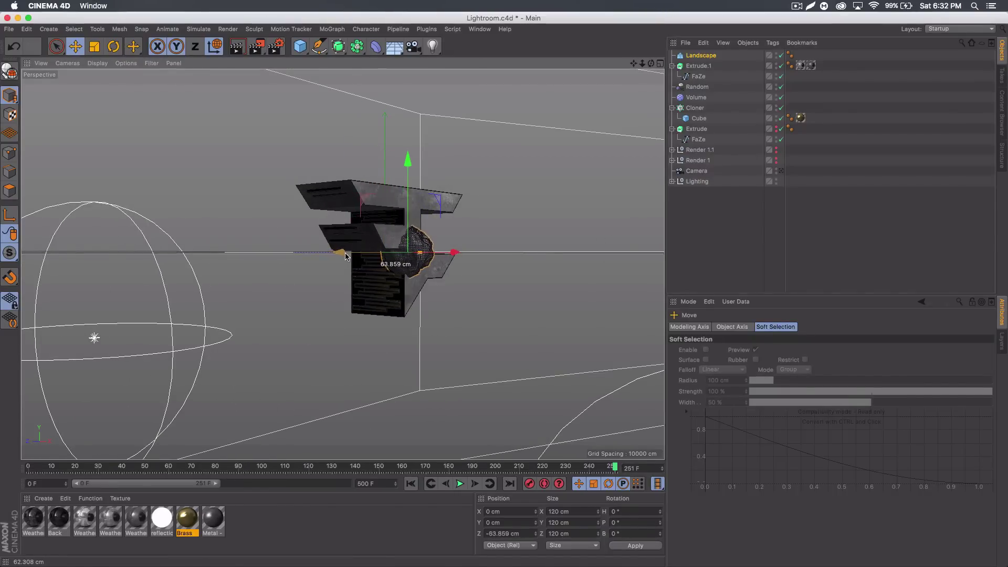
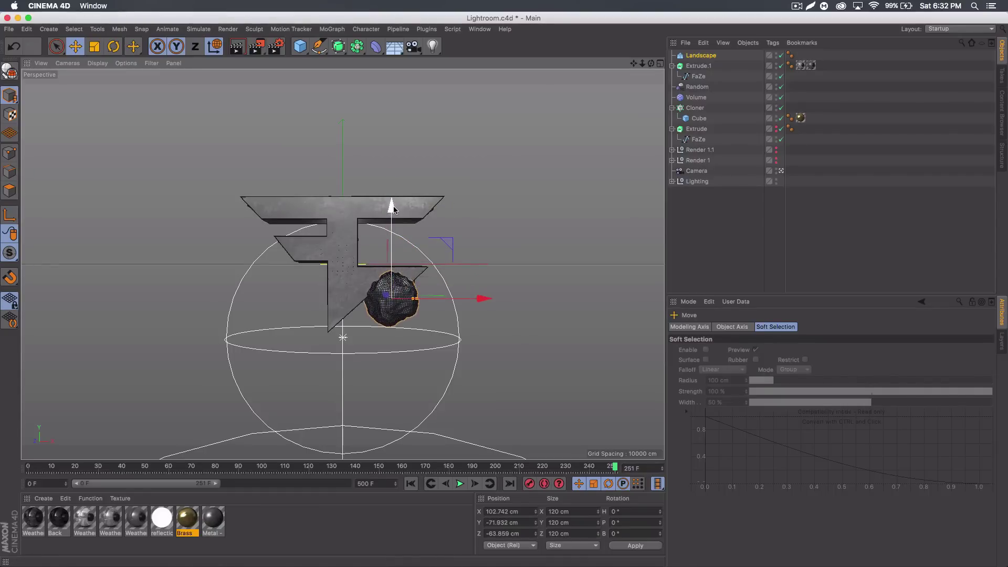
- Duplicate the Landscape twice, placing one copy on the logo's upper bar and one at about X -136, Y 6 cm on the middle arm
key("super+v")
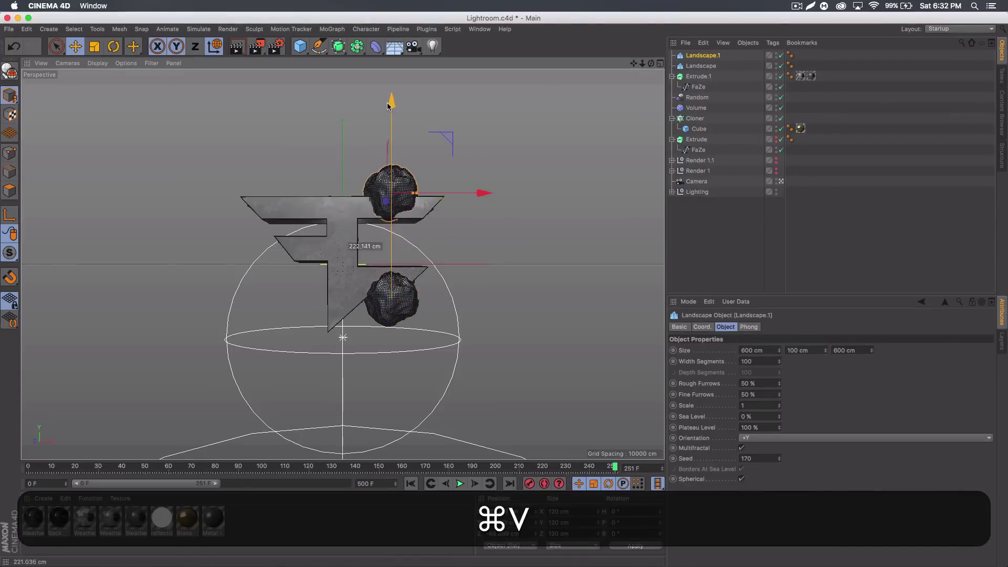
left_click_drag(480, 190, 448, 193)
key("super+c")
key("super+v")
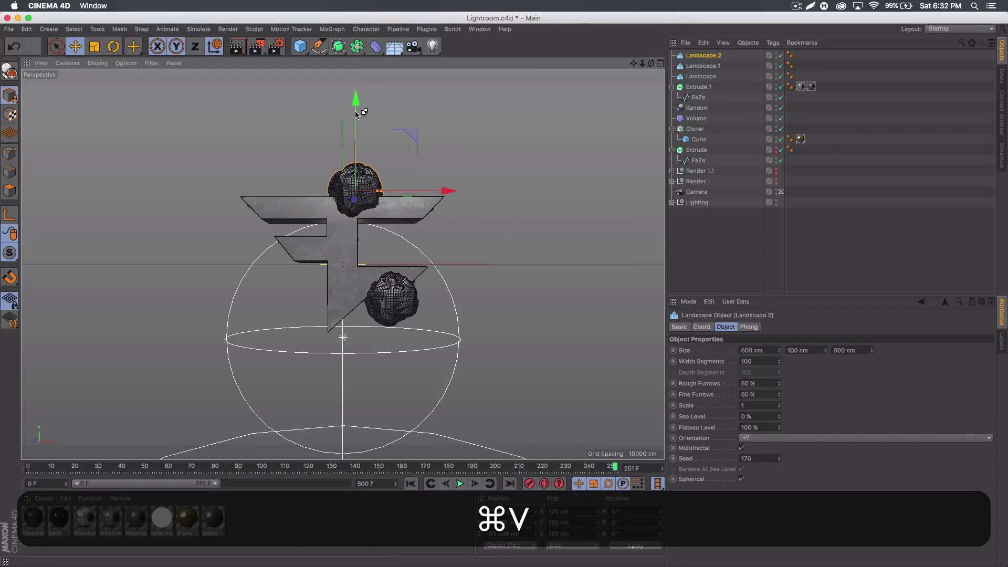
left_click_drag(460, 201, 367, 263)
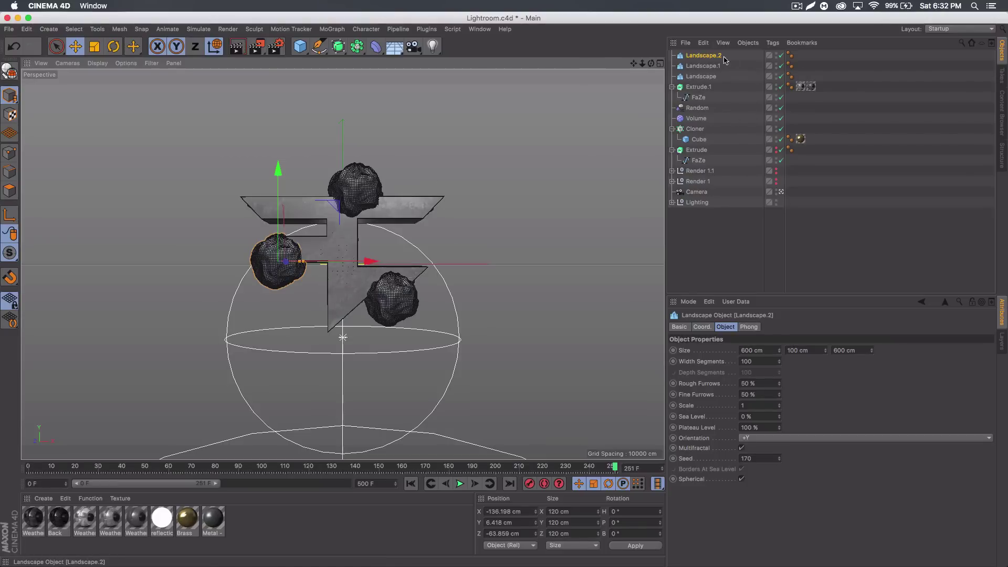
- Make the three Landscape objects editable and merge them into one object with Connect Objects + Delete
left_click(703, 76, "shift")
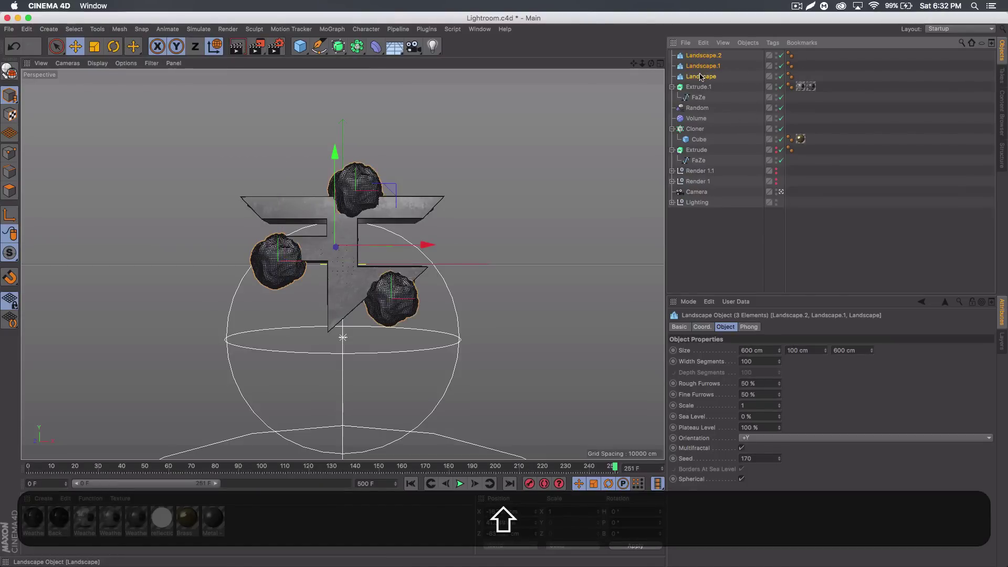
key("c")
right_click(700, 69)
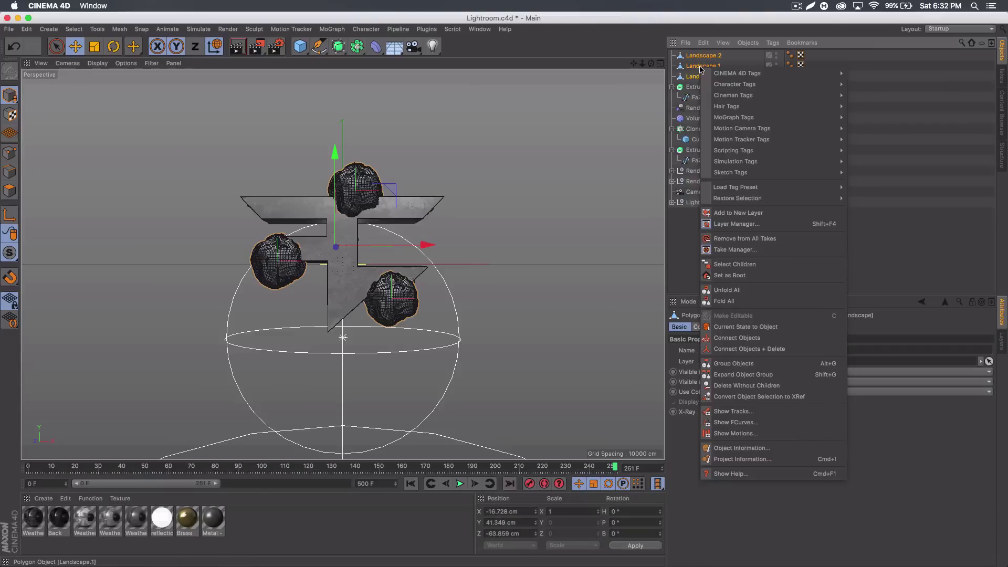
left_click(749, 349)
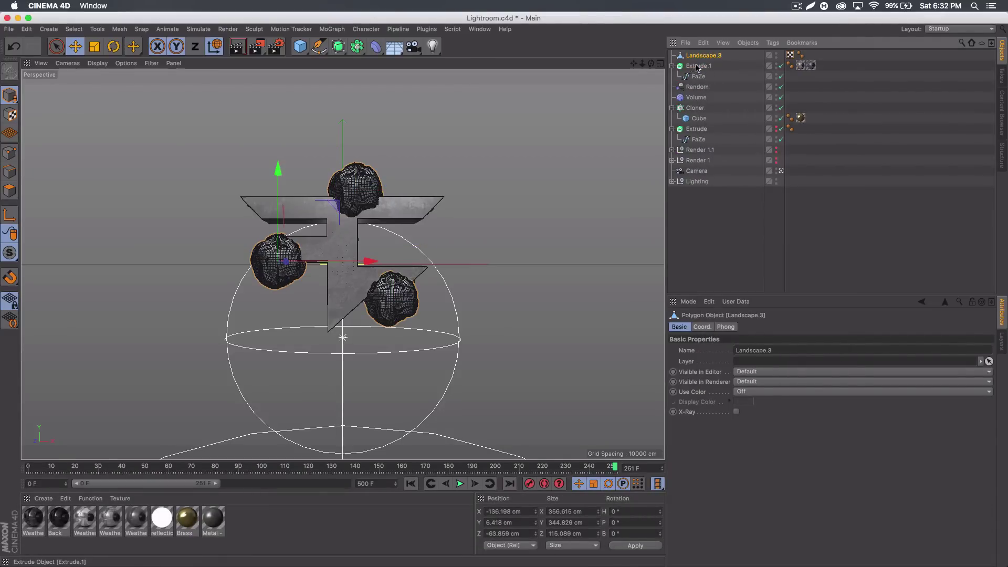
- Make the duplicated logo Extrude editable and merge it with its child parts using Connect Objects + Delete
left_click(697, 66)
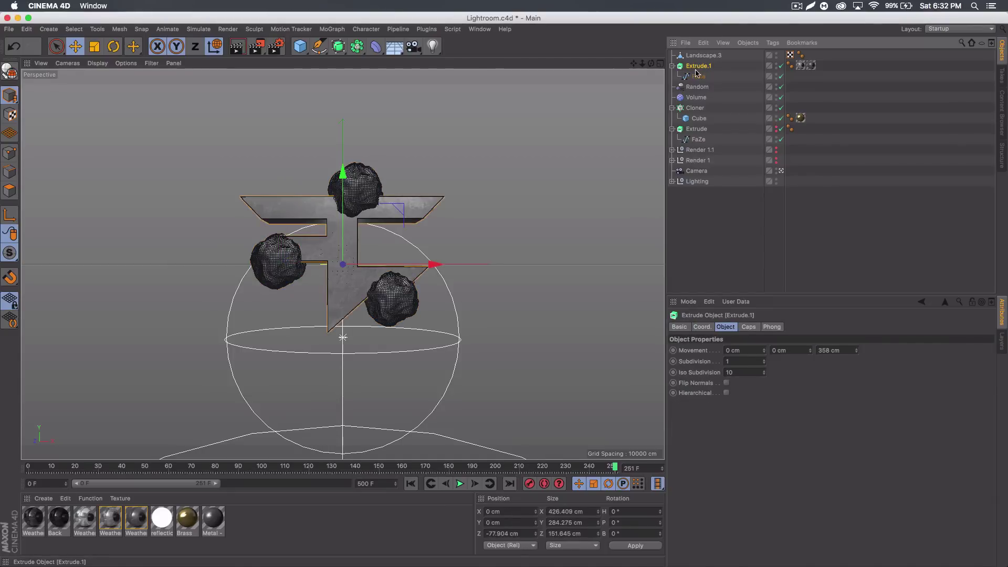
right_click(697, 68)
left_click(735, 263)
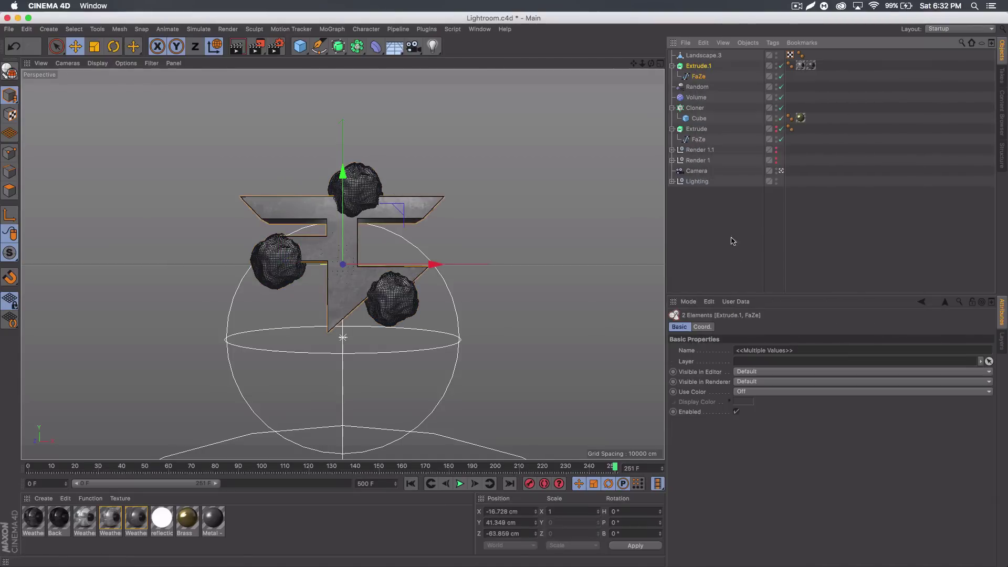
key("c")
right_click(697, 67)
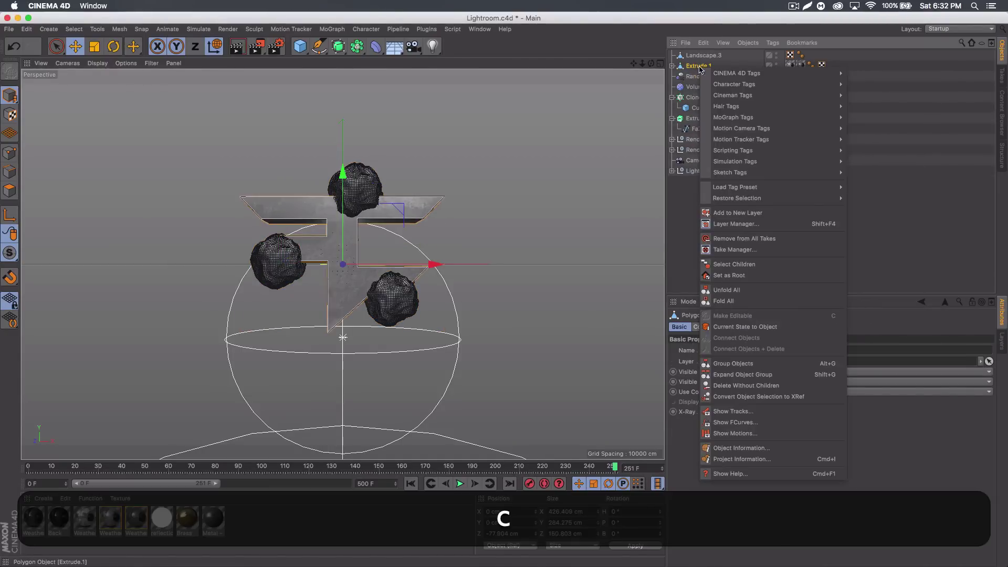
left_click(740, 264)
right_click(698, 66)
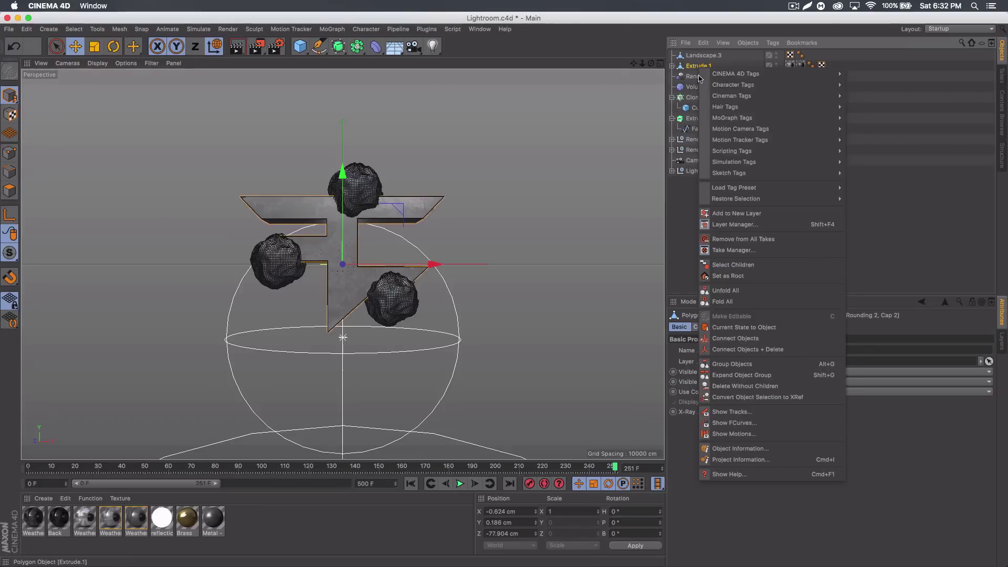
left_click(754, 350)
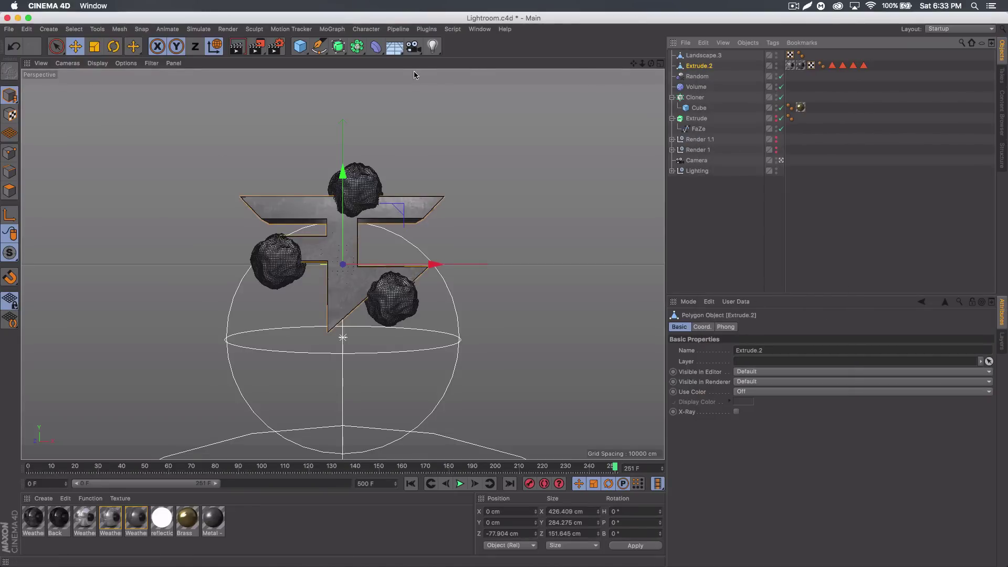
- Subtract the merged Landscape from the merged logo Extrude with a Boole, ordering the logo first, and render a preview of the view
left_click(358, 46)
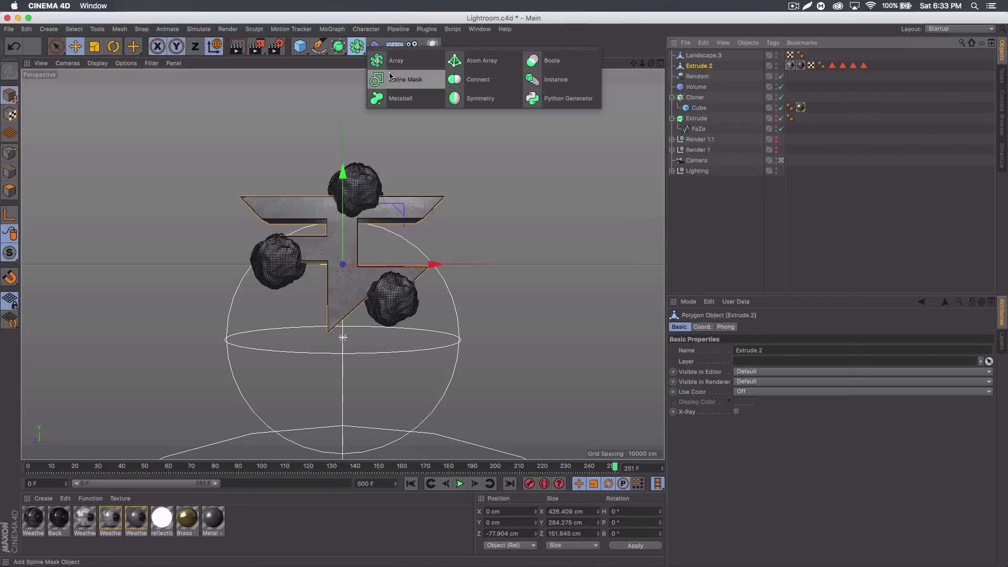
left_click(551, 61)
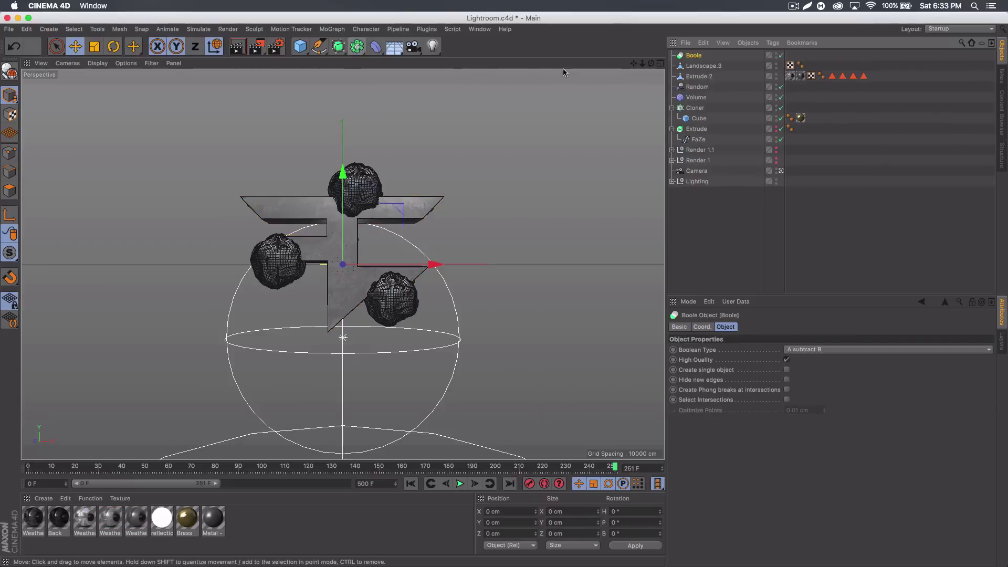
left_click(704, 66)
left_click(704, 76, "shift")
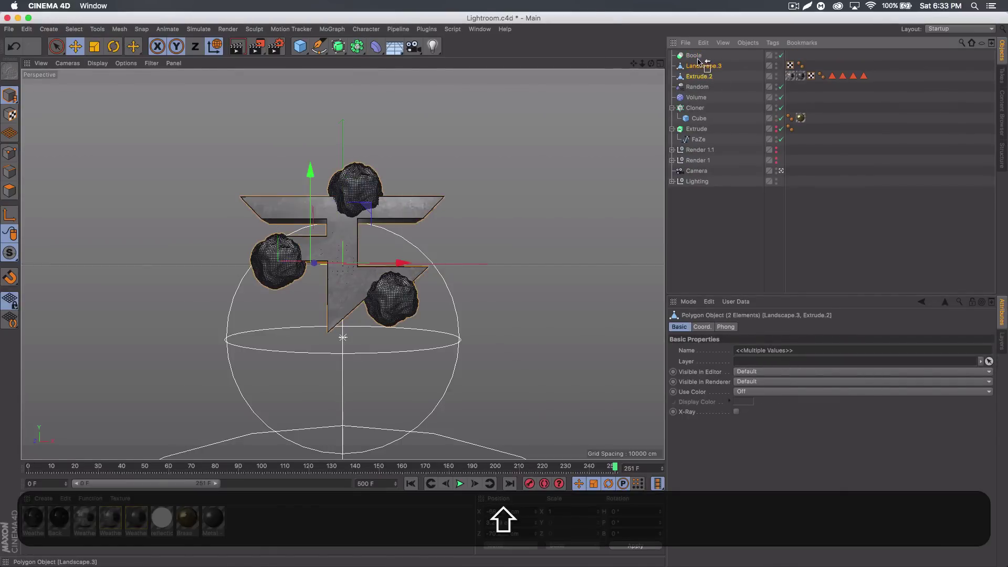
left_click_drag(697, 59, 697, 62)
left_click(704, 78)
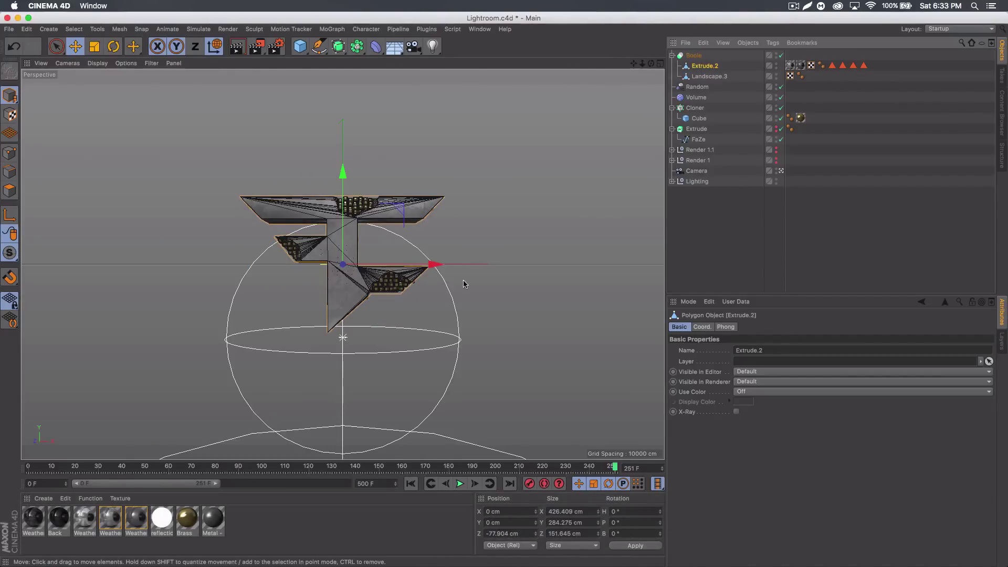
left_click(397, 286)
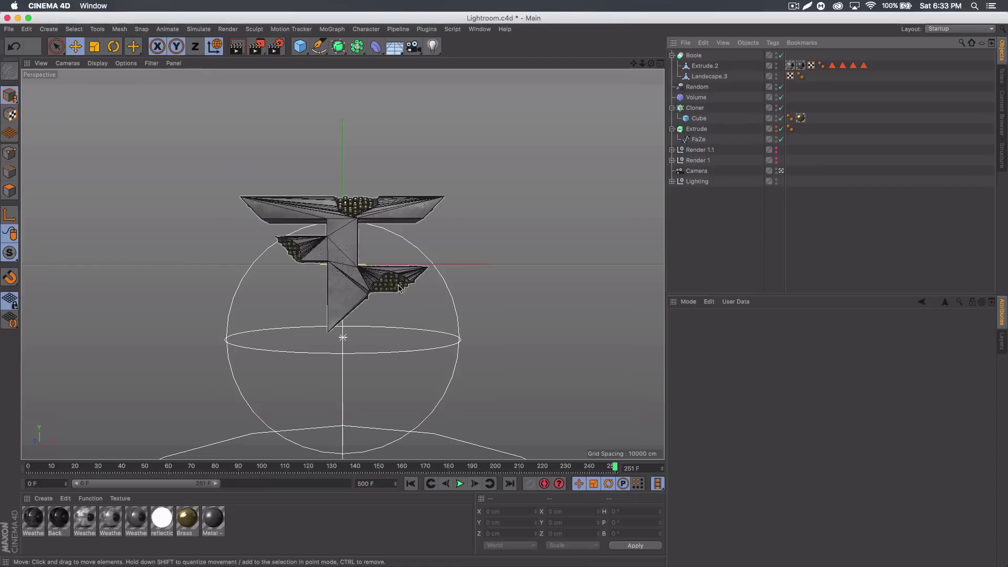
key("super+r")
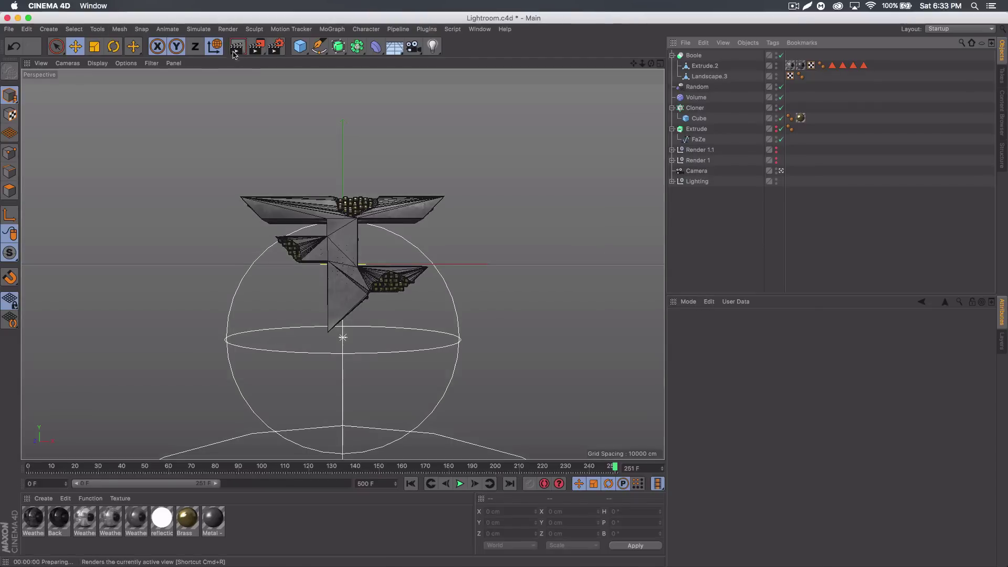